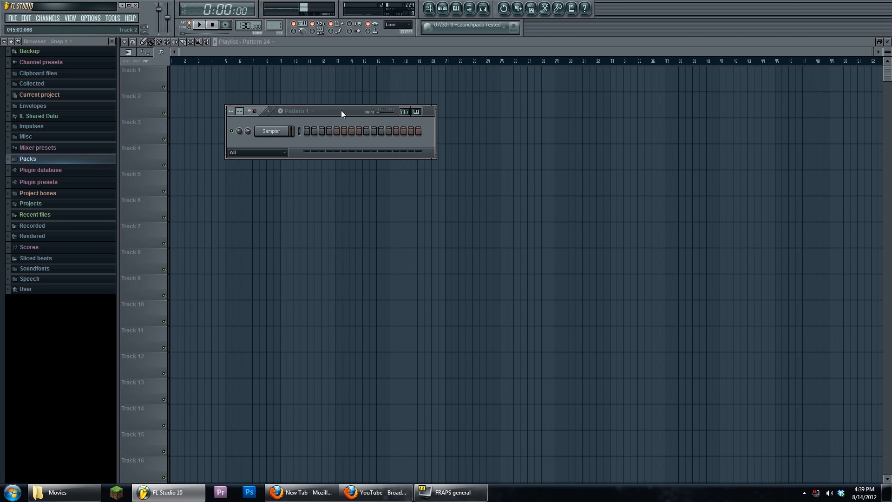
# - Add a Sytrus channel to the pattern
pyautogui.moveTo(341, 111); pyautogui.dragTo(453, 102)
pyautogui.click(47, 18)
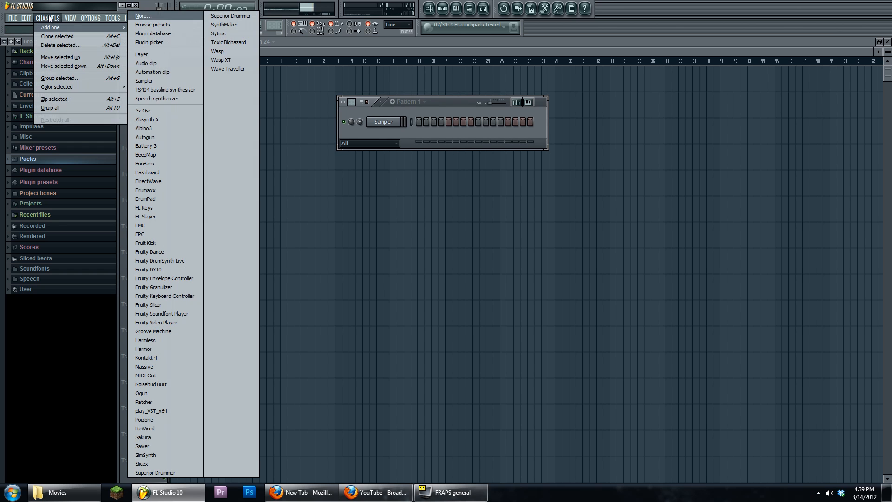
pyautogui.click(237, 34)
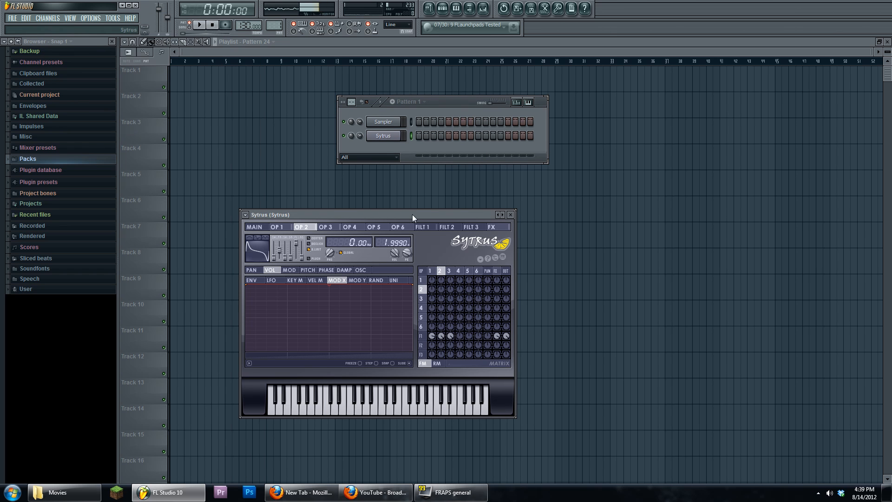
pyautogui.moveTo(412, 214); pyautogui.dragTo(449, 152)
# - Load the Default preset in Sytrus
pyautogui.click(282, 153)
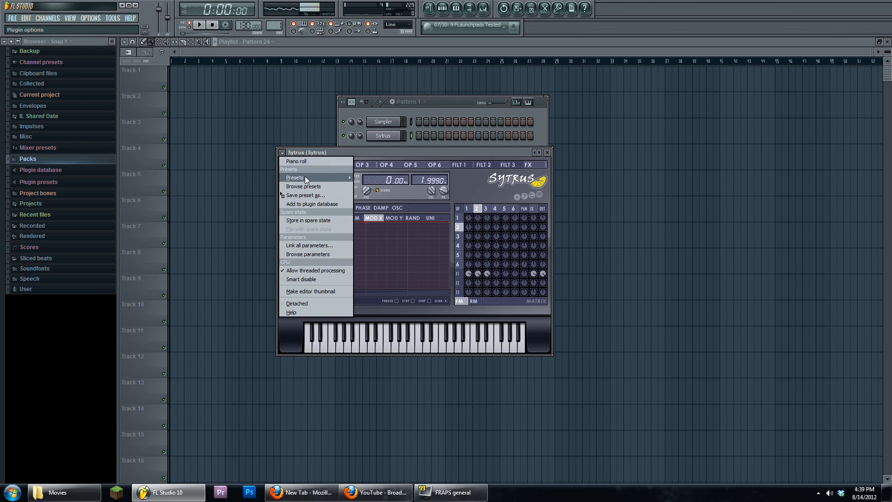
pyautogui.moveTo(305, 177)
pyautogui.click(390, 213)
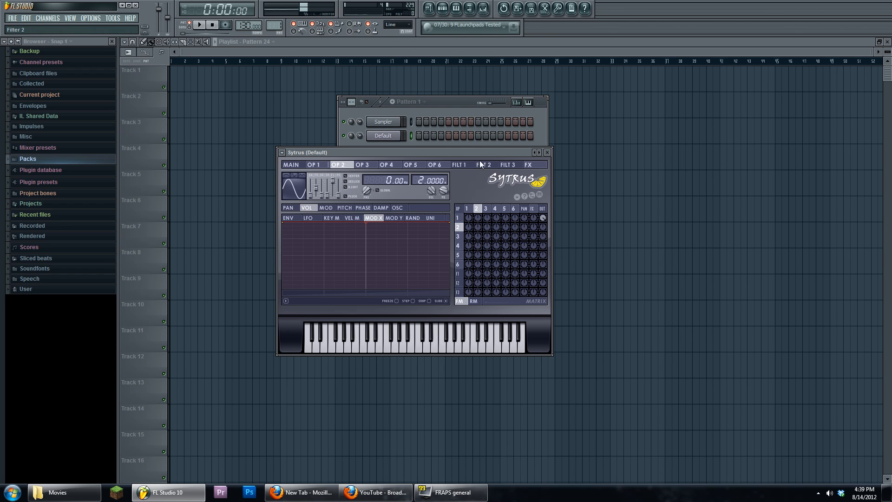
pyautogui.moveTo(471, 154); pyautogui.dragTo(501, 150)
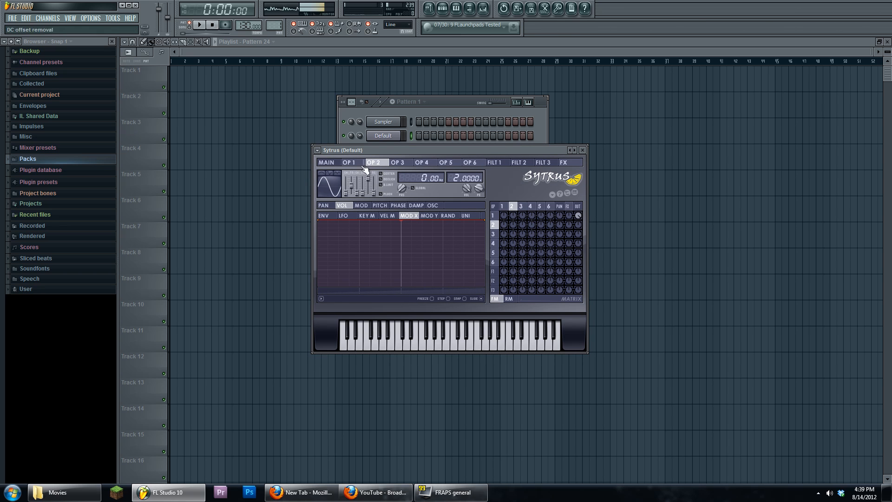
# - Place a one-bar E1 note at the start of the Sytrus channel's piano roll and return to the synth's settings
pyautogui.rightClick(398, 135)
pyautogui.click(430, 137)
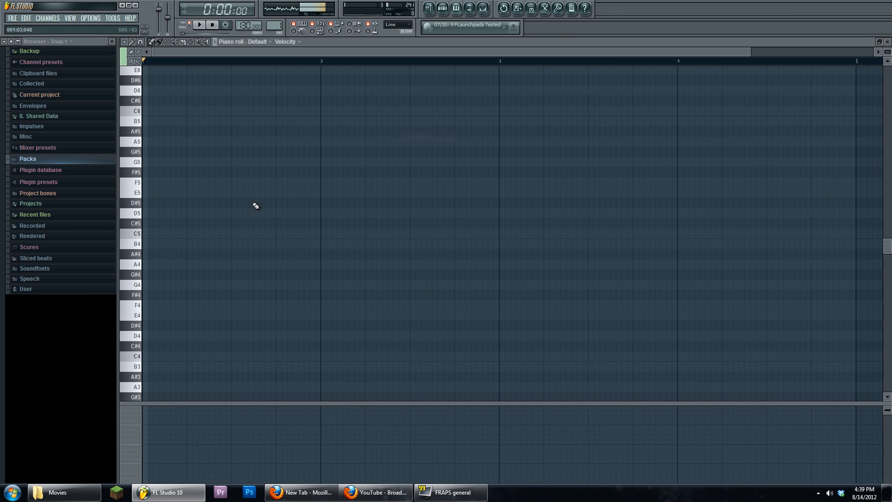
pyautogui.scroll(-3, 189, 271)
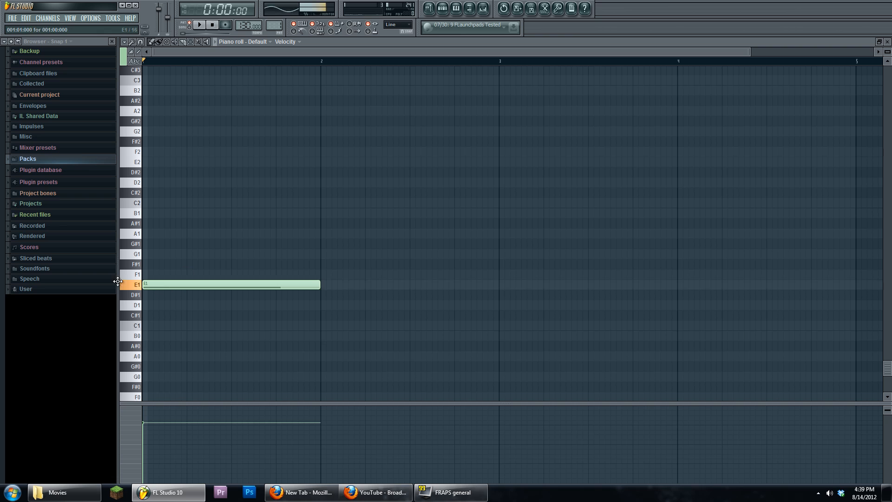
pyautogui.click(149, 285)
pyautogui.click(442, 9)
pyautogui.click(384, 136)
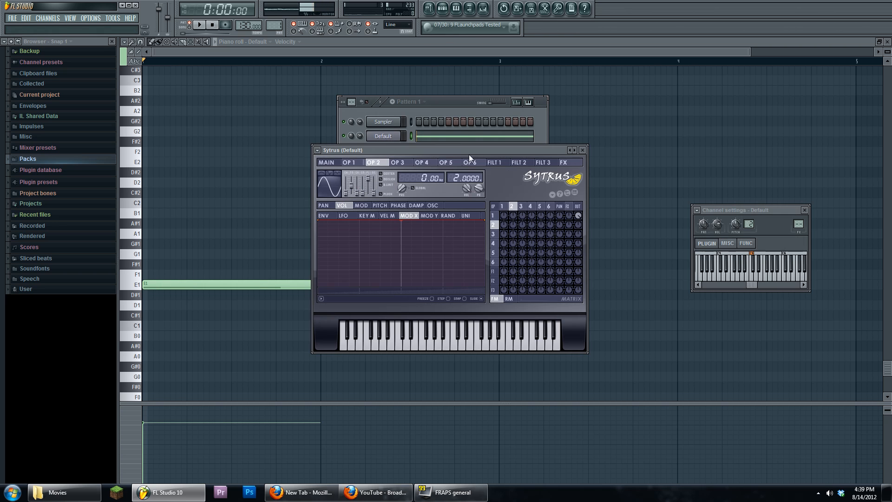
# - Raise operator 2's modulation of operator 1 in the FM matrix and lower the start of operator 1's Mod X modulation curve to the bottom
pyautogui.moveTo(480, 152); pyautogui.dragTo(508, 135)
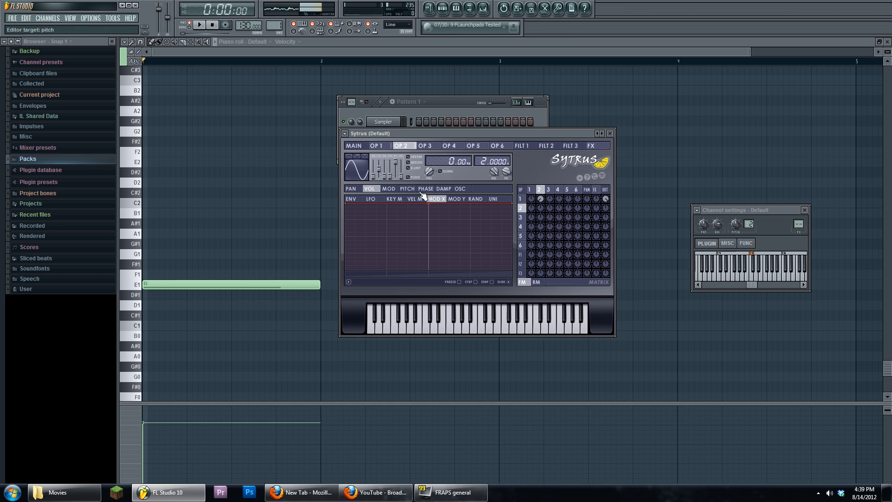
pyautogui.click(529, 191)
pyautogui.click(388, 188)
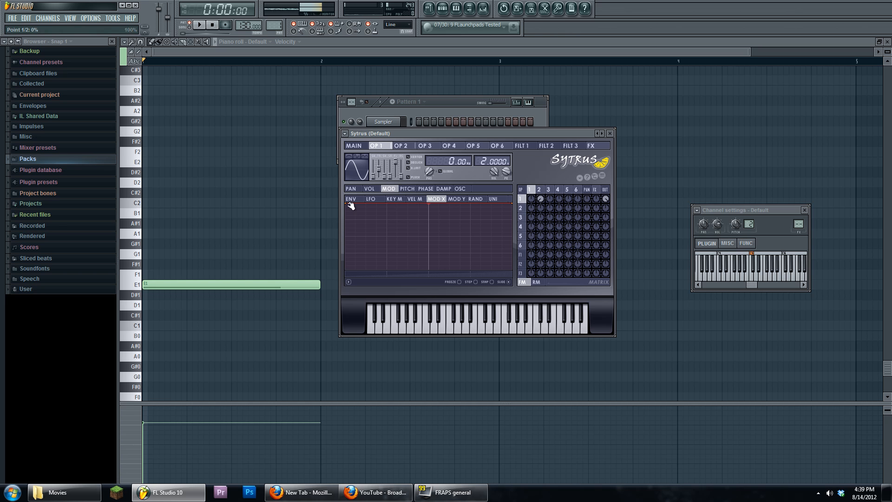
pyautogui.moveTo(346, 203); pyautogui.dragTo(325, 323)
# - Add a mid-range harmonic to operator 2's oscillator and morph its base wave into a triangle shape at 26%
pyautogui.click(539, 190)
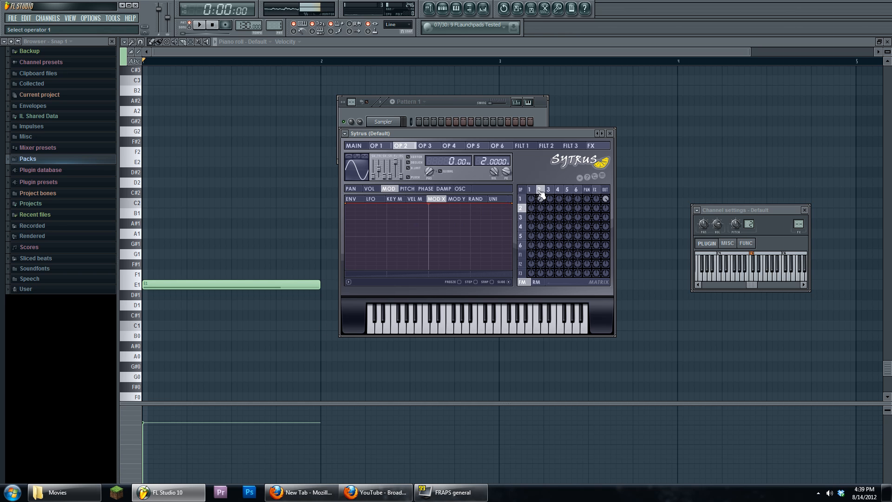
pyautogui.click(470, 190)
pyautogui.click(419, 248)
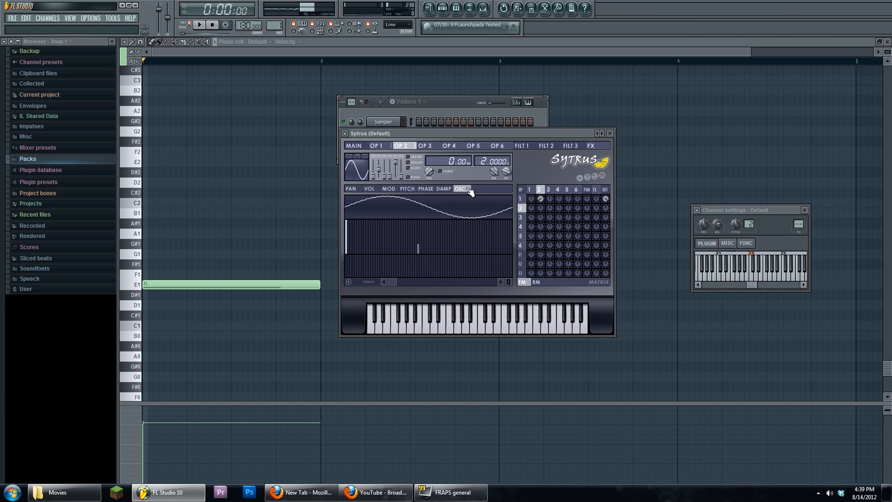
pyautogui.moveTo(377, 173); pyautogui.dragTo(377, 172)
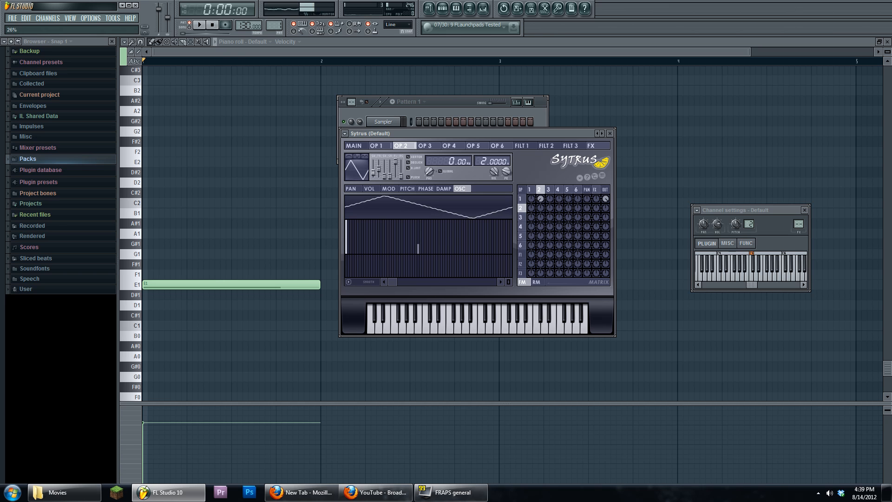
# - Play the pattern while sweeping the modulation X control on the synth's main page
pyautogui.press('space')
pyautogui.click(354, 146)
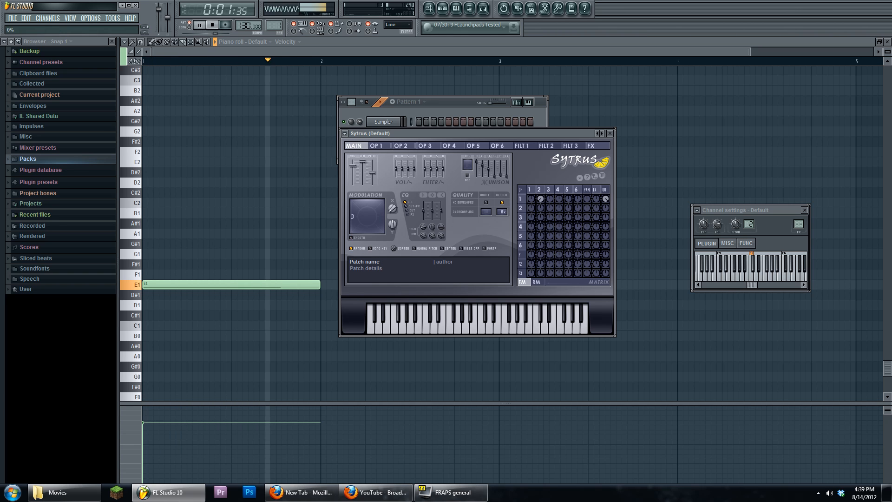
pyautogui.press('space')
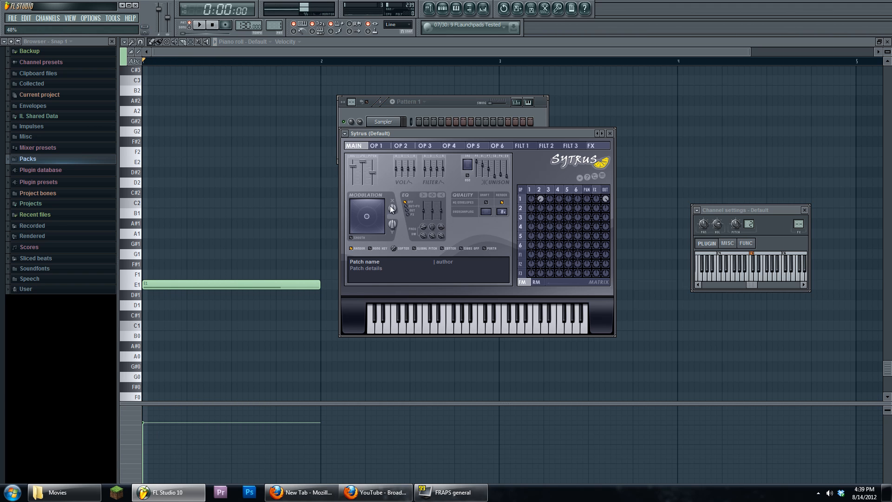
# - Draw a low run of upper harmonics and one taller harmonic in operator 2's oscillator
pyautogui.click(544, 191)
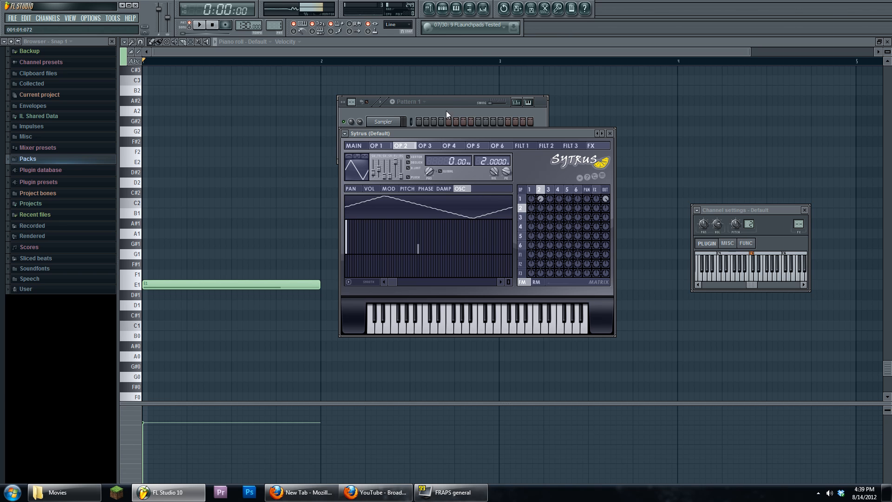
pyautogui.moveTo(427, 249); pyautogui.dragTo(458, 252)
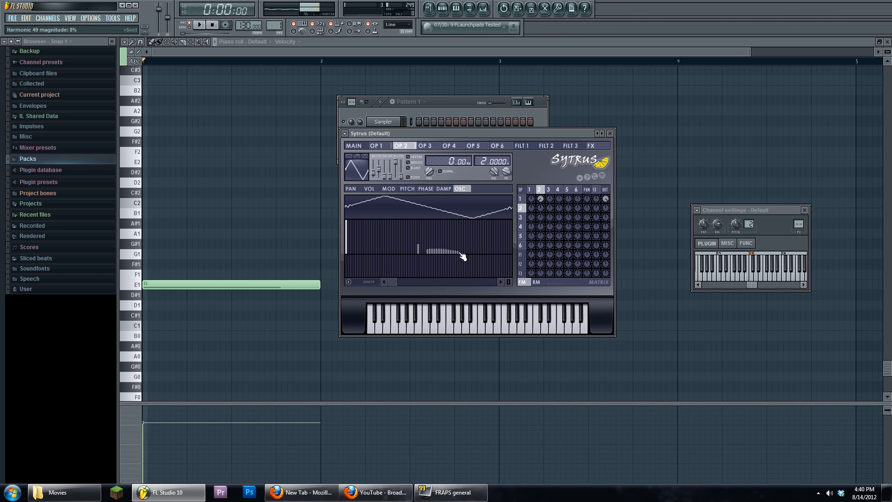
pyautogui.click(405, 237)
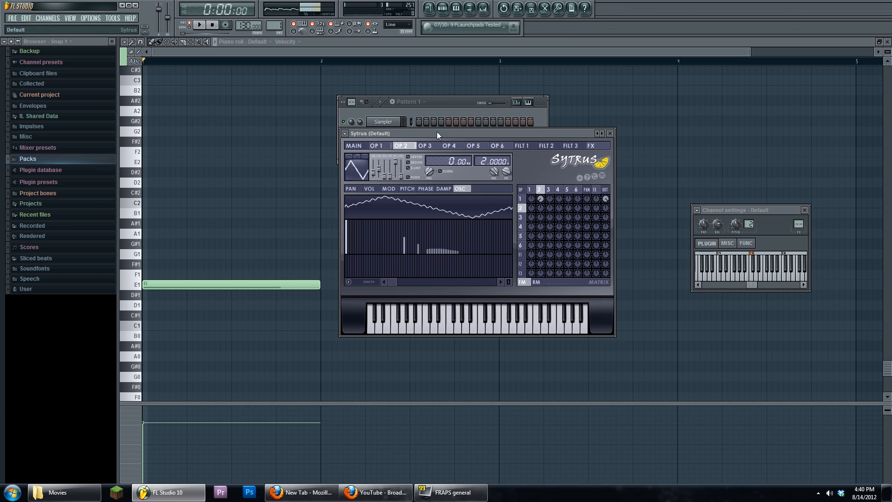
# - Add an FM8 channel to the pattern
pyautogui.moveTo(437, 132)
pyautogui.mouseDown()
pyautogui.moveTo(453, 169)
pyautogui.moveTo(434, 144)
pyautogui.mouseUp()
pyautogui.moveTo(448, 101); pyautogui.dragTo(462, 95)
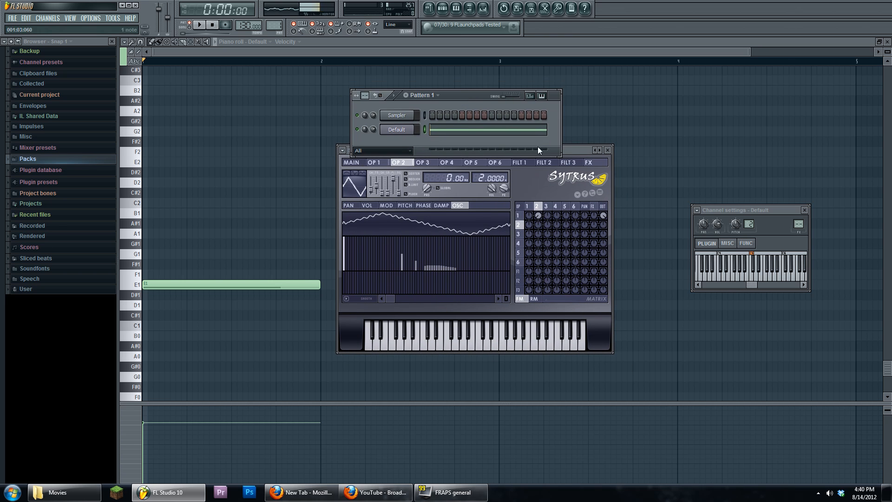
pyautogui.moveTo(538, 148); pyautogui.dragTo(540, 150)
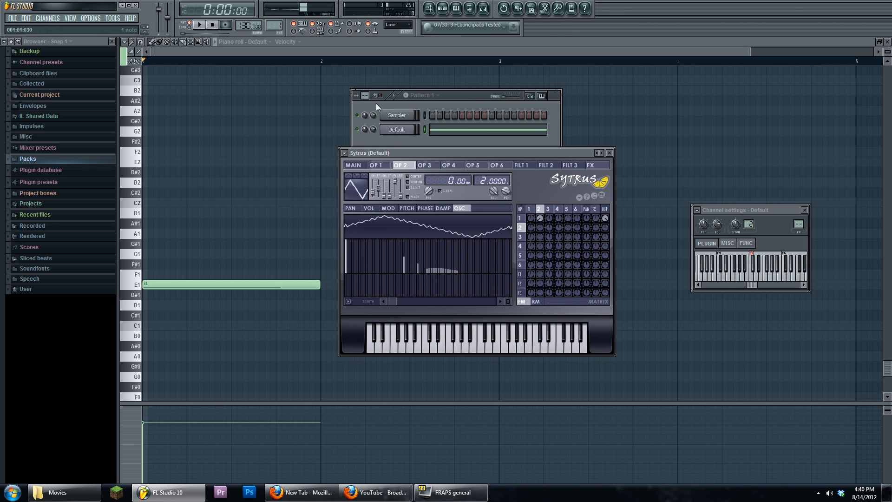
pyautogui.click(50, 18)
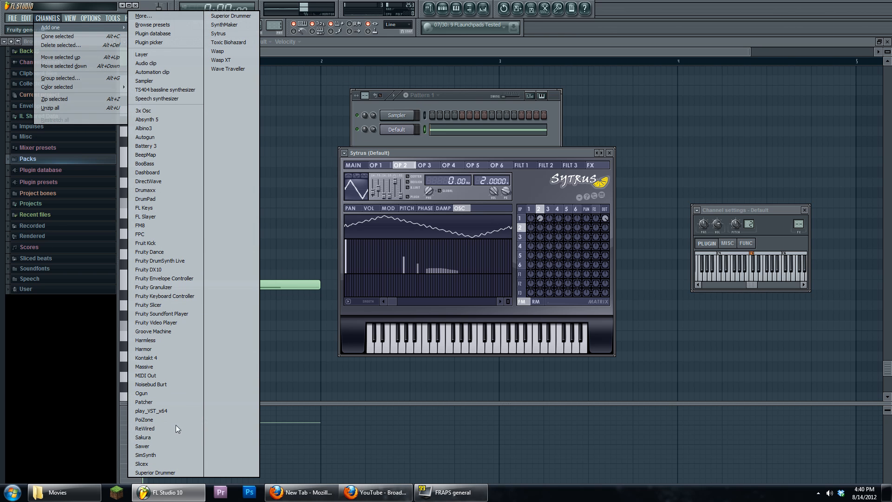
pyautogui.click(172, 225)
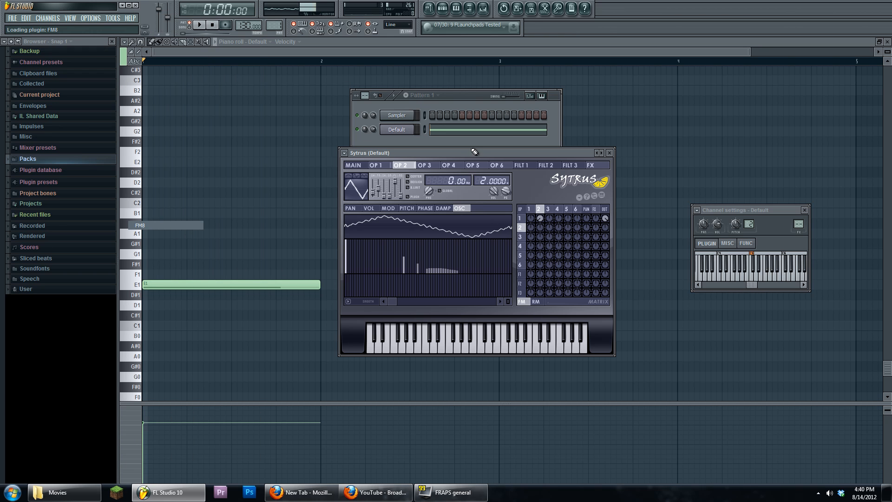
pyautogui.moveTo(467, 235); pyautogui.dragTo(441, 103)
# - Create a new sound in FM8 and open its expert operator page with the FM matrix
pyautogui.click(337, 128)
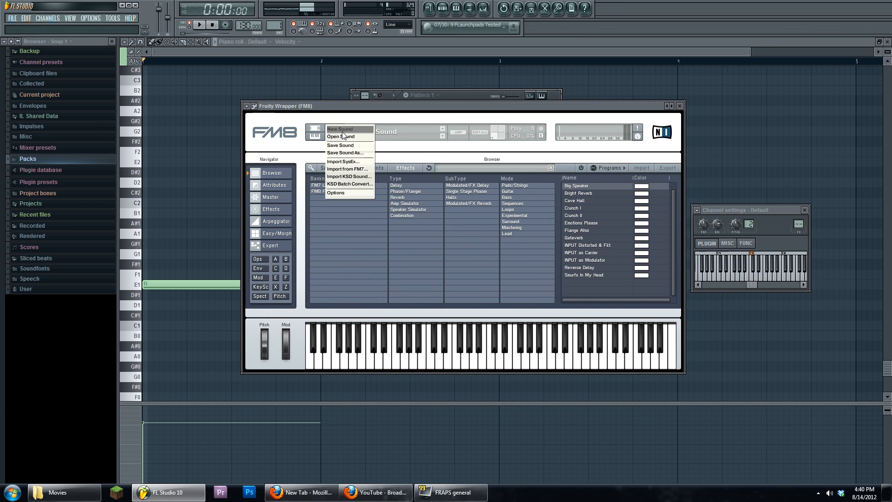
pyautogui.click(342, 130)
pyautogui.moveTo(459, 106); pyautogui.dragTo(458, 111)
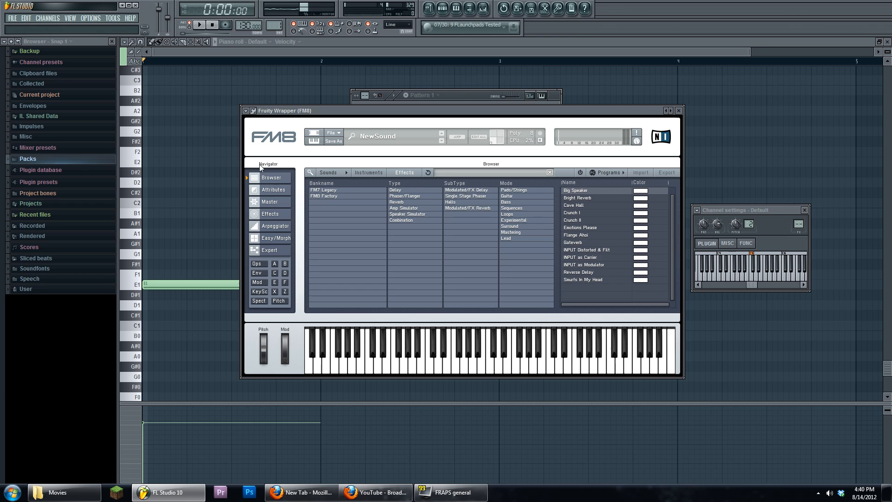
pyautogui.click(275, 239)
pyautogui.click(277, 250)
# - Switch to pattern 2 and place a one-bar E2 note at the start of the FM8 channel's piano roll
pyautogui.click(469, 96)
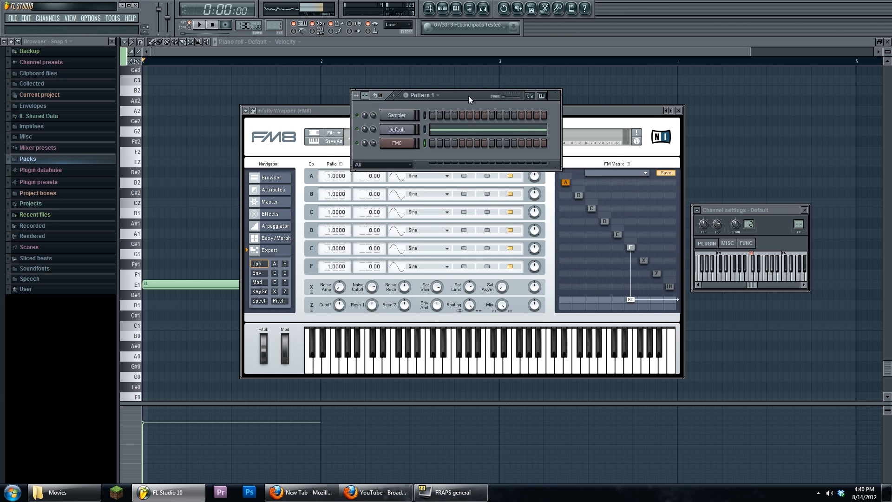
pyautogui.moveTo(276, 26); pyautogui.dragTo(276, 22)
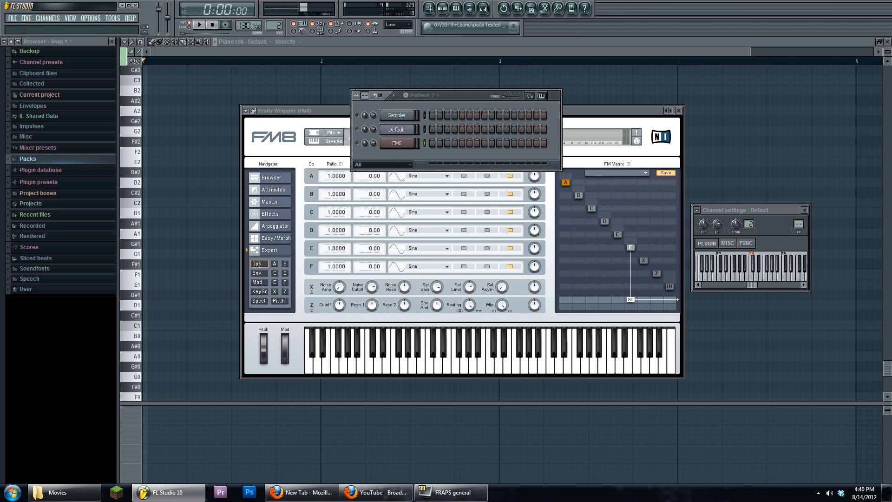
pyautogui.rightClick(414, 148)
pyautogui.click(432, 145)
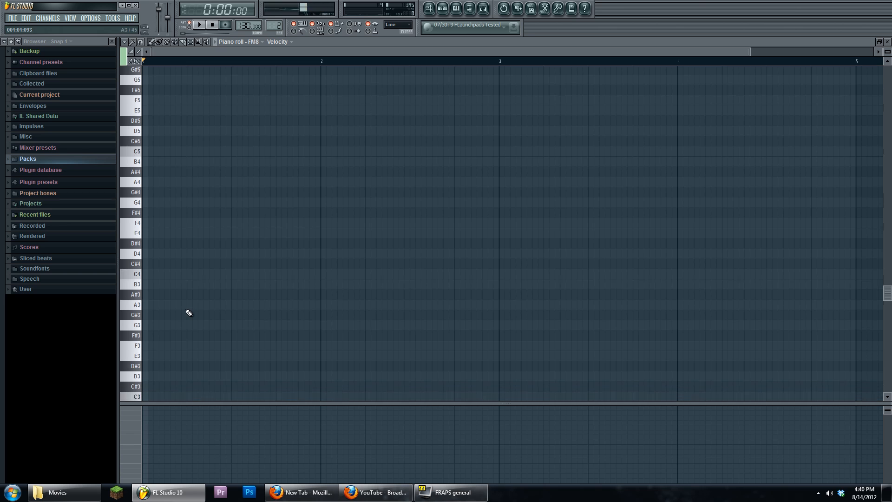
pyautogui.scroll(-4, 145, 297)
pyautogui.moveTo(140, 297); pyautogui.dragTo(126, 287)
pyautogui.click(442, 8)
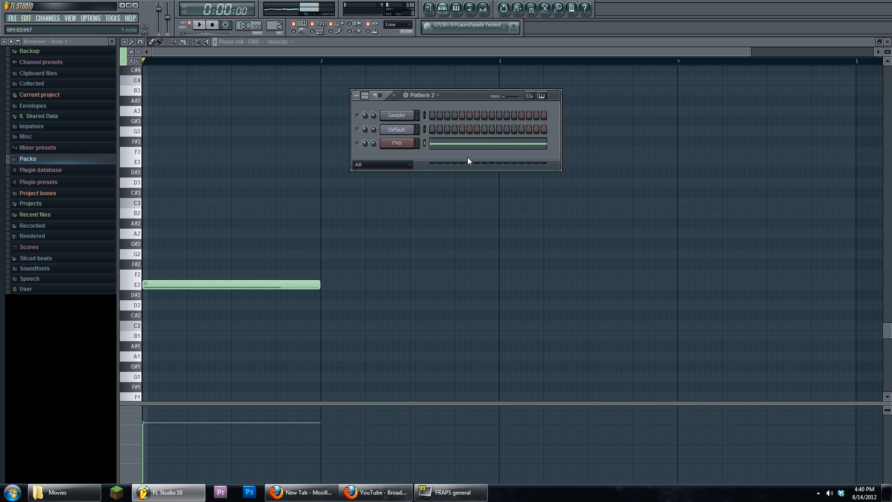
# - Route operator E into operator F in FM8's matrix with an amount of 100
pyautogui.click(403, 143)
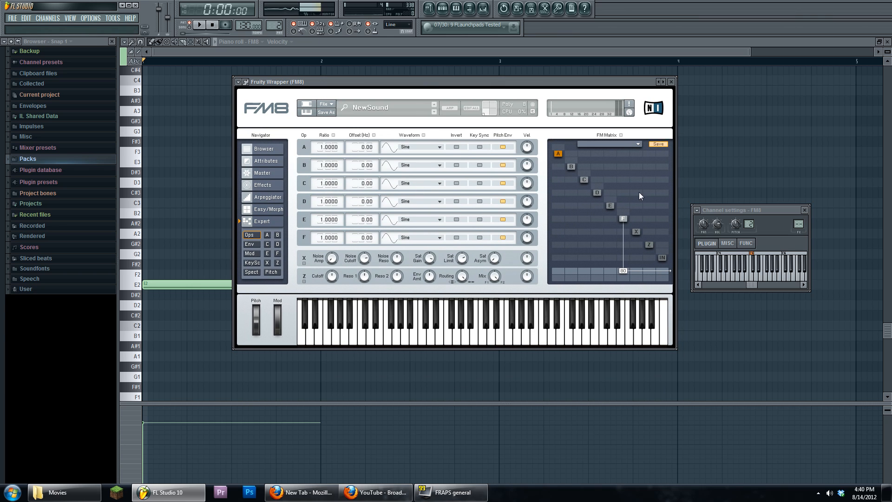
pyautogui.click(612, 207)
pyautogui.moveTo(616, 220); pyautogui.dragTo(617, 167)
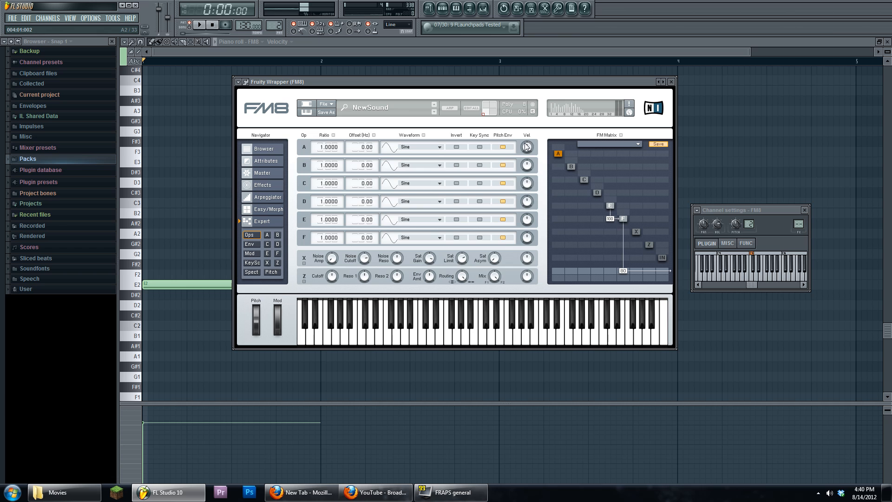
# - Open operator E and play the pattern while sweeping its level down to 0, restoring full level at the end
pyautogui.click(611, 205)
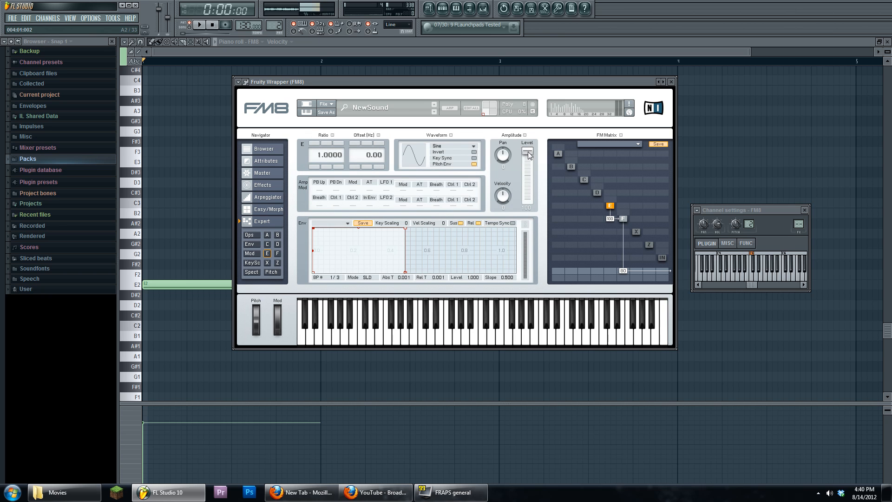
pyautogui.moveTo(528, 154); pyautogui.dragTo(531, 160)
pyautogui.press('space')
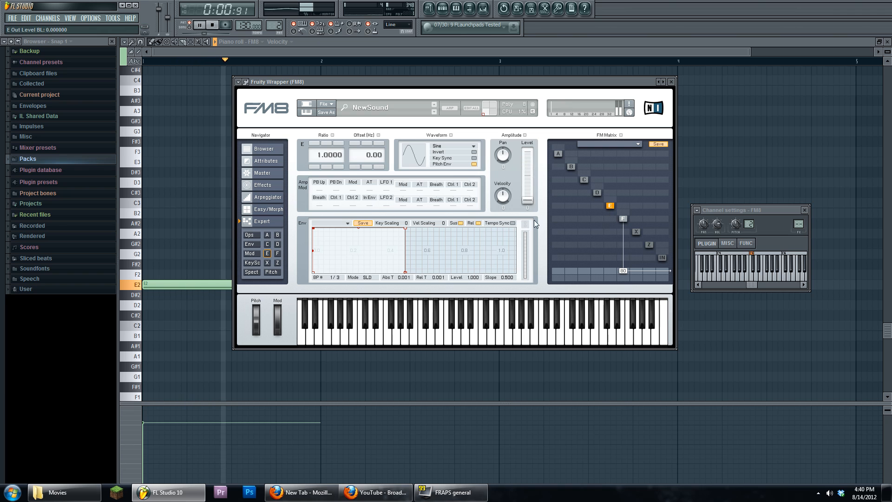
pyautogui.press('space')
pyautogui.moveTo(528, 207); pyautogui.dragTo(521, 138)
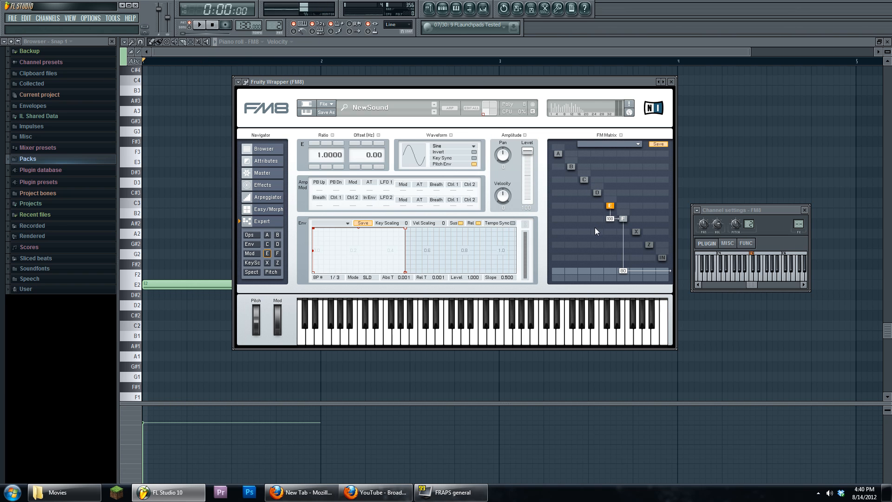
# - Set operator E's waveform to Triangle
pyautogui.click(474, 147)
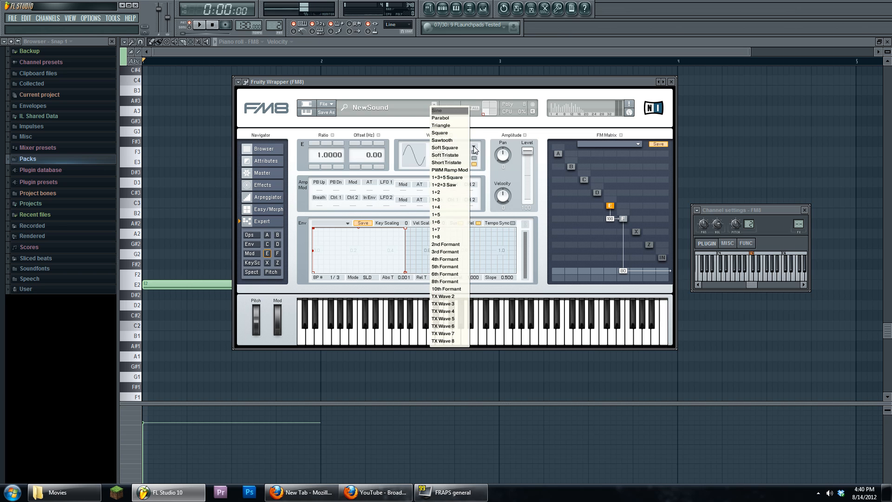
pyautogui.click(447, 125)
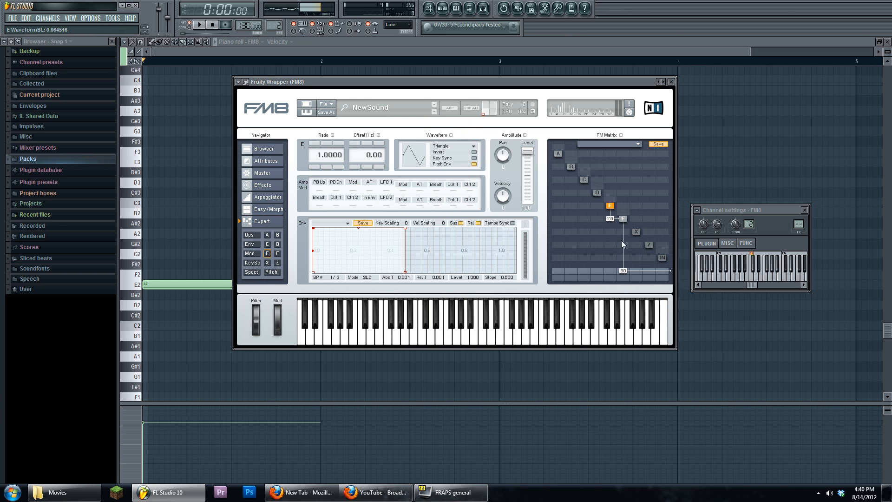
# - Route operator D into operator E in the FM matrix with an amount of 19 and set D's ratio to 52.4
pyautogui.moveTo(598, 206)
pyautogui.mouseDown()
pyautogui.moveTo(601, 179)
pyautogui.moveTo(599, 221)
pyautogui.mouseUp()
pyautogui.click(597, 193)
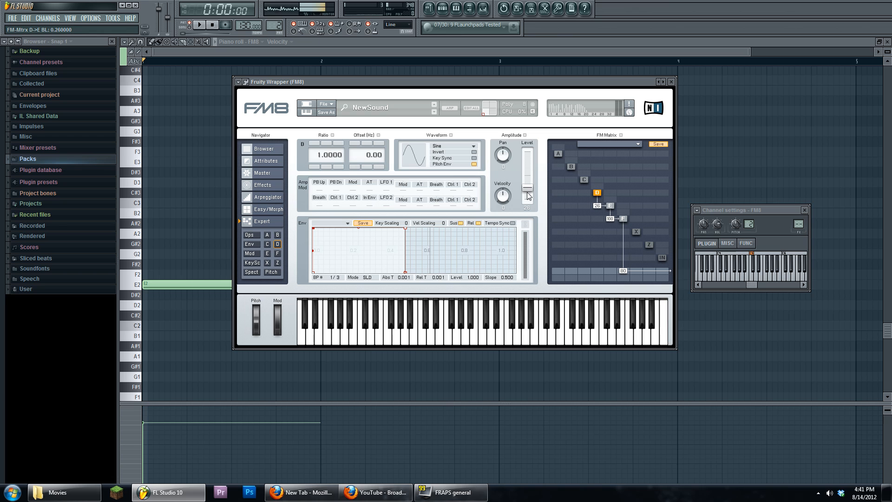
pyautogui.moveTo(529, 196); pyautogui.dragTo(532, 197)
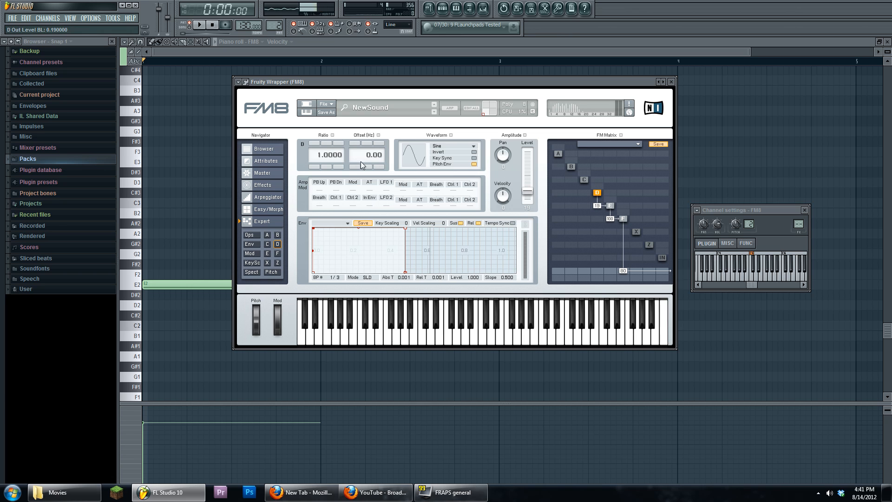
pyautogui.moveTo(319, 158); pyautogui.dragTo(350, 2)
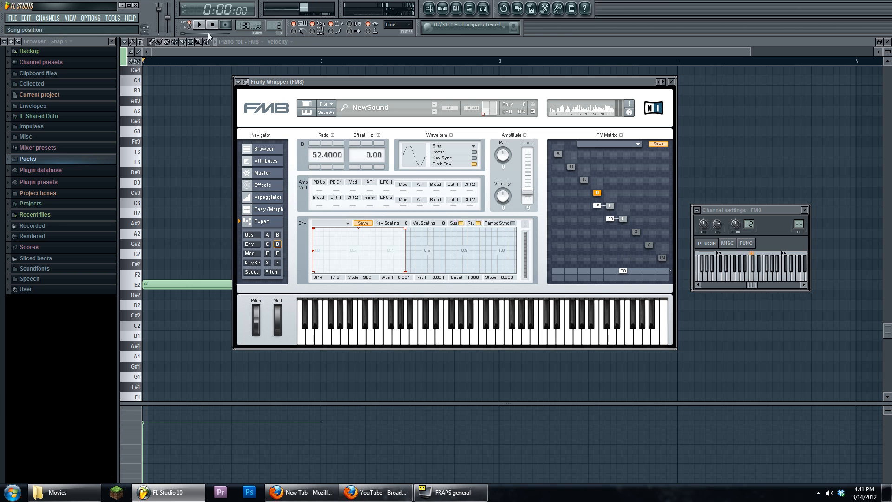
# - Play the pattern while lowering operator D's ratio to 20.4 and sweeping operator E's output level
pyautogui.press('space')
pyautogui.scroll(-10, 322, 169)
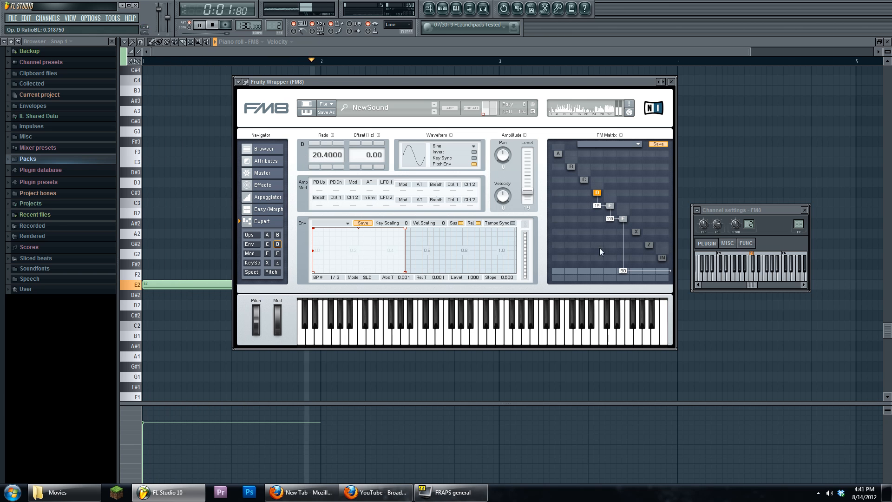
pyautogui.click(610, 206)
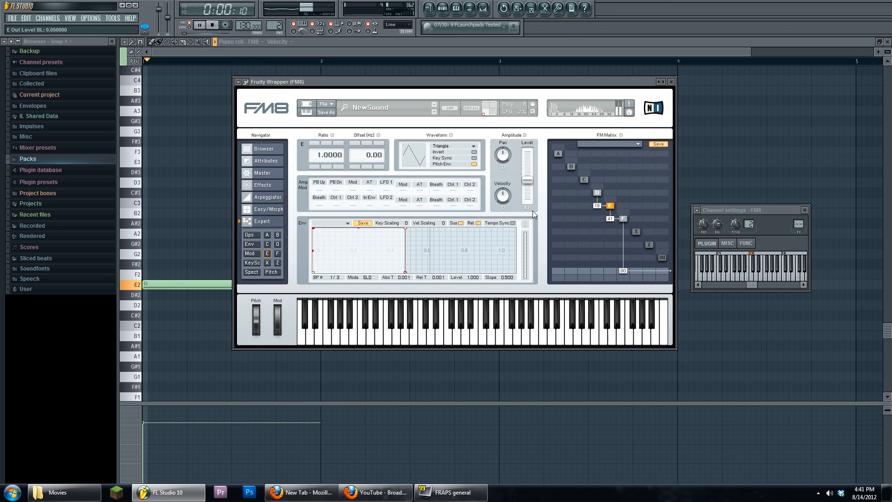
# - Set operator D's ratio to 42.4 and reduce its modulation amount into operator E during playback
pyautogui.click(597, 193)
pyautogui.scroll(4, 321, 154)
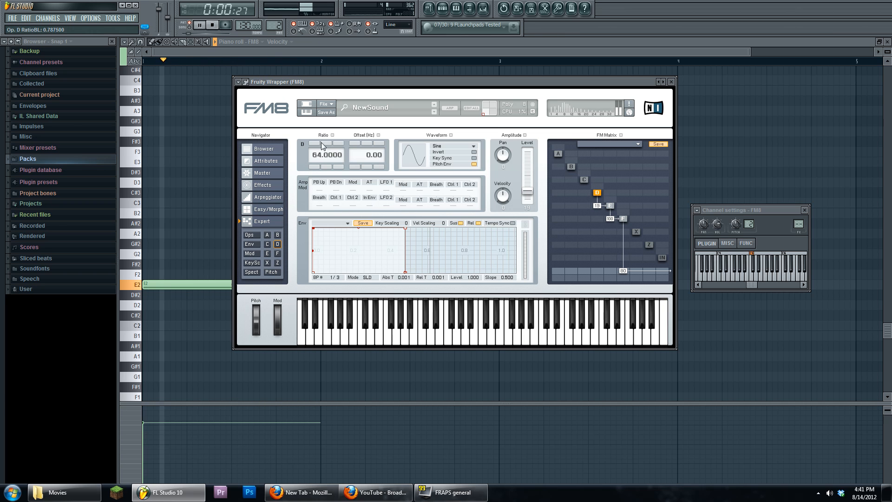
pyautogui.moveTo(323, 155); pyautogui.dragTo(323, 146)
pyautogui.moveTo(599, 206); pyautogui.dragTo(600, 211)
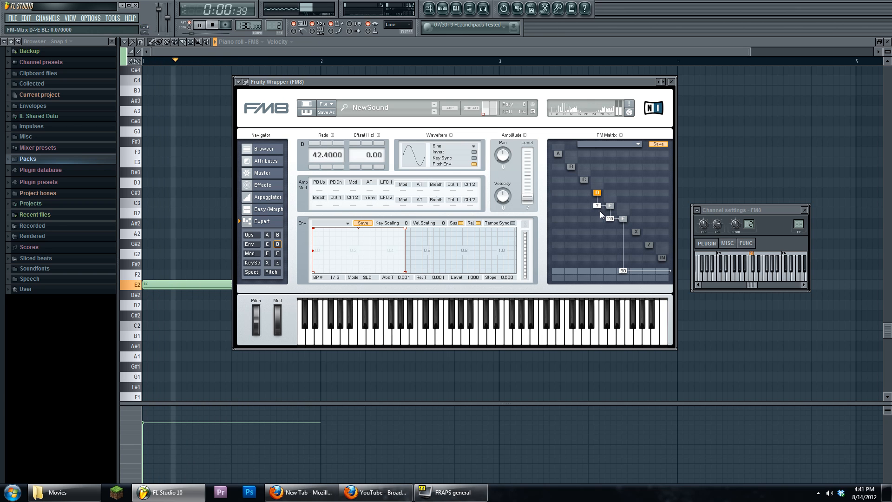
# - Sweep operator E's output level during playback, ending at full level, and stop the pattern
pyautogui.click(609, 206)
pyautogui.moveTo(529, 151); pyautogui.dragTo(533, 178)
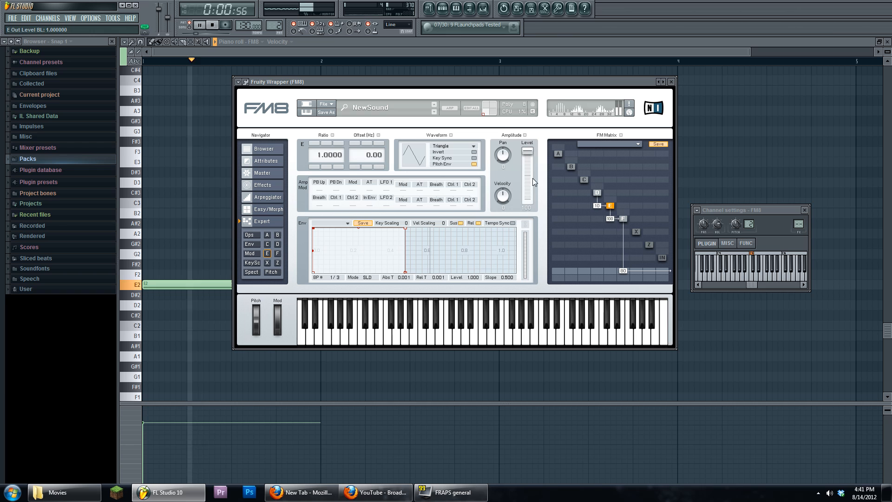
pyautogui.press('space')
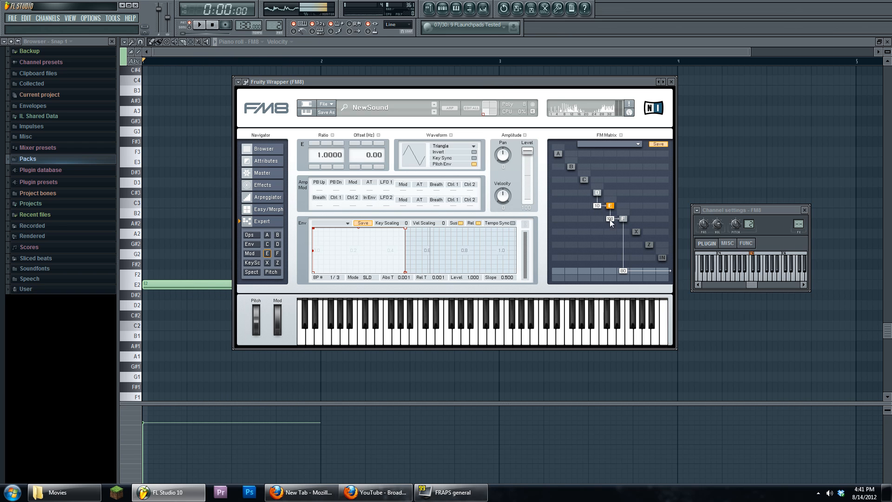
# - Route operator C into operator D with an amount of 32 and into operator E with an amount of about 41
pyautogui.click(584, 180)
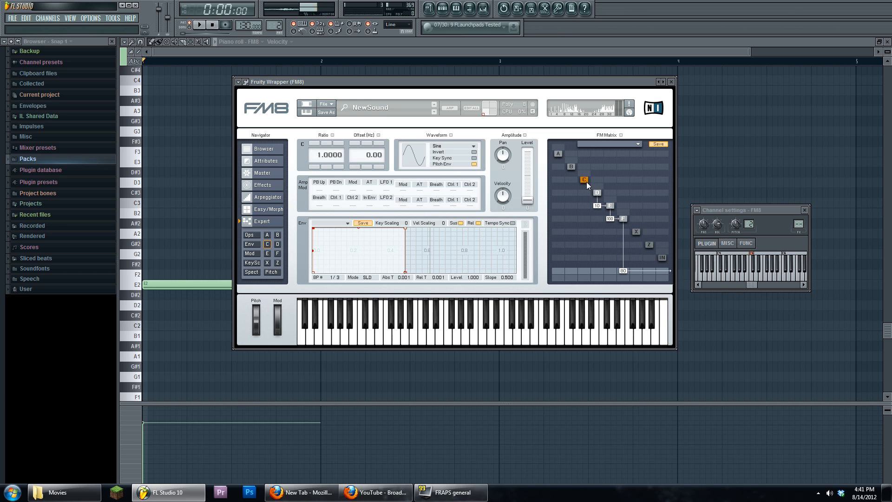
pyautogui.moveTo(585, 192); pyautogui.dragTo(593, 177)
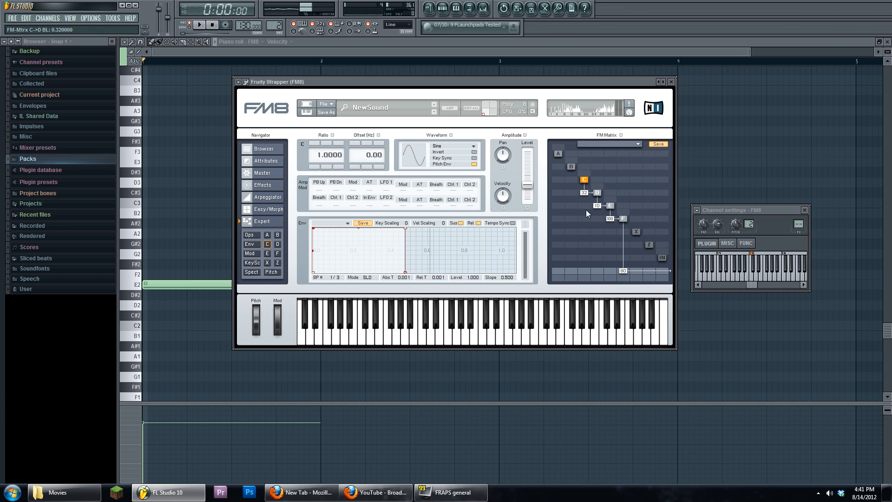
pyautogui.moveTo(585, 207); pyautogui.dragTo(588, 186)
# - Open operator E and audition the pattern while sweeping its level up to full, ending with playback stopped
pyautogui.click(611, 205)
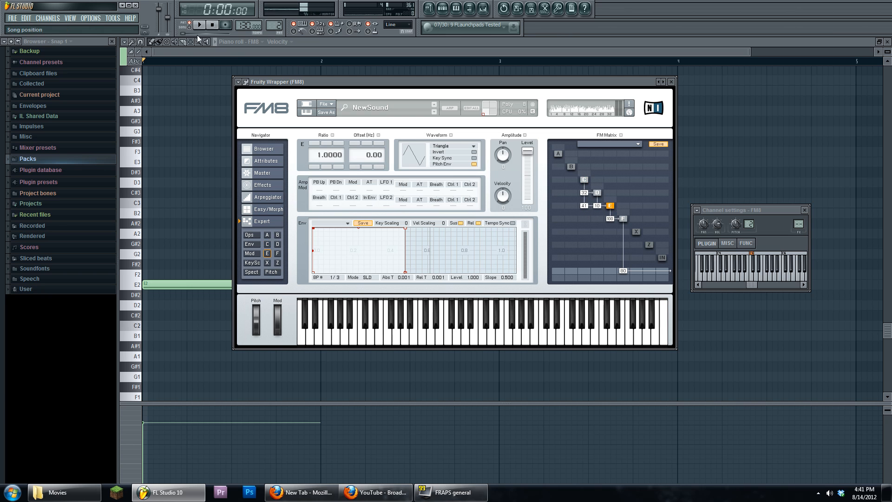
pyautogui.press('space')
pyautogui.moveTo(536, 219); pyautogui.dragTo(534, 143)
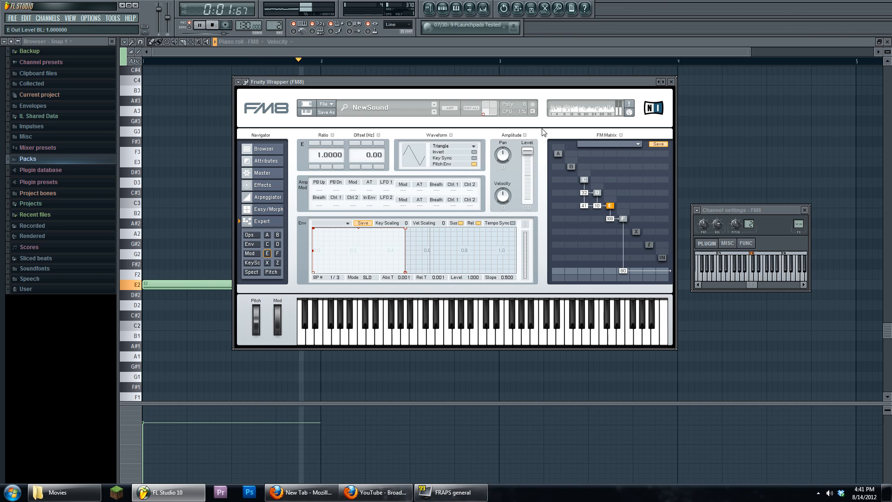
pyautogui.click(213, 25)
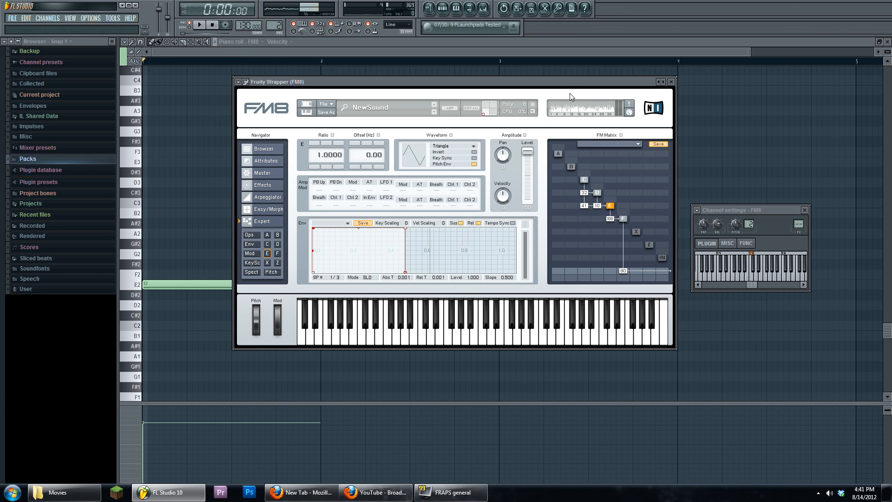
# - Switch to pattern 3 and add a Toxic Biohazard channel, moving its window fully into view
pyautogui.moveTo(571, 85); pyautogui.dragTo(571, 116)
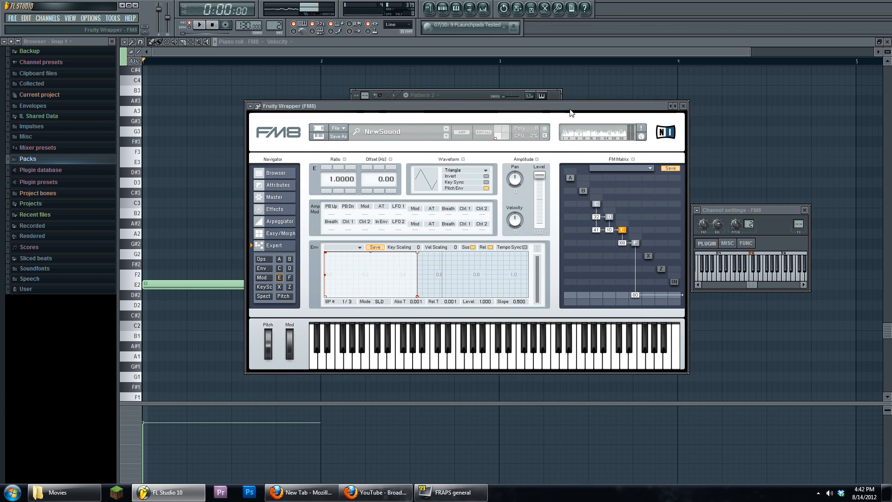
pyautogui.click(466, 96)
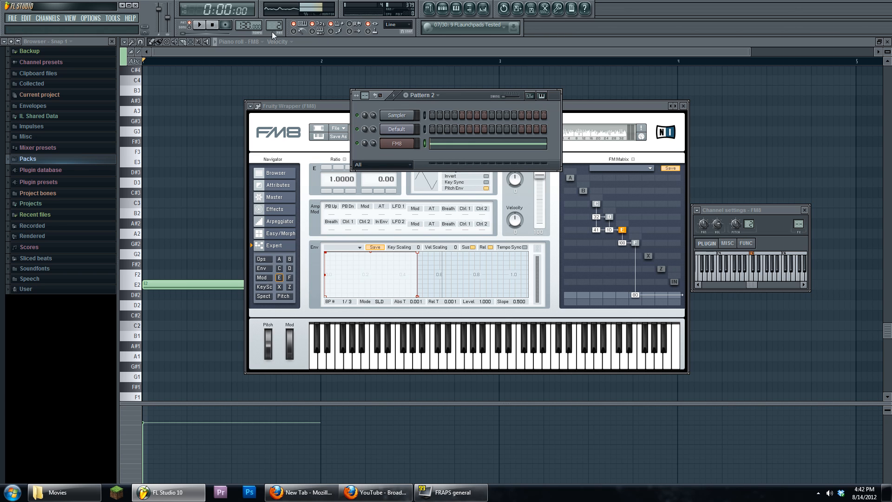
pyautogui.moveTo(275, 26); pyautogui.dragTo(275, 22)
pyautogui.click(61, 18)
pyautogui.moveTo(56, 27)
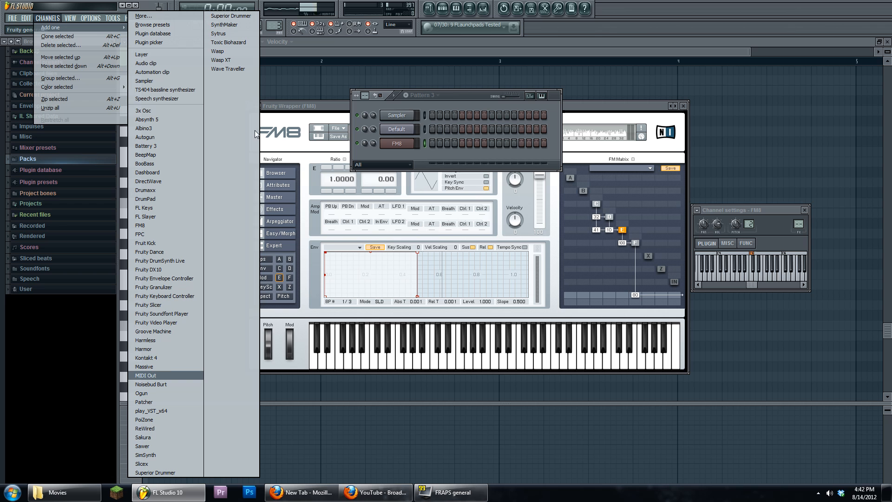
pyautogui.click(240, 43)
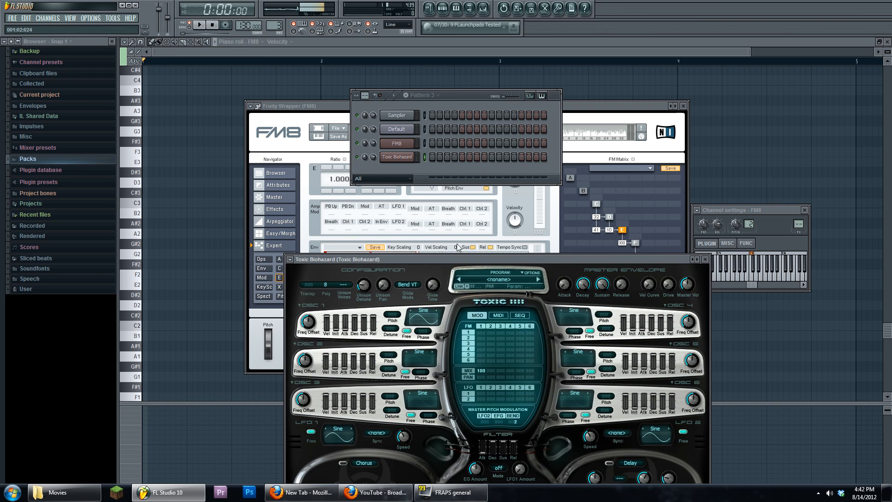
pyautogui.moveTo(458, 258); pyautogui.dragTo(459, 144)
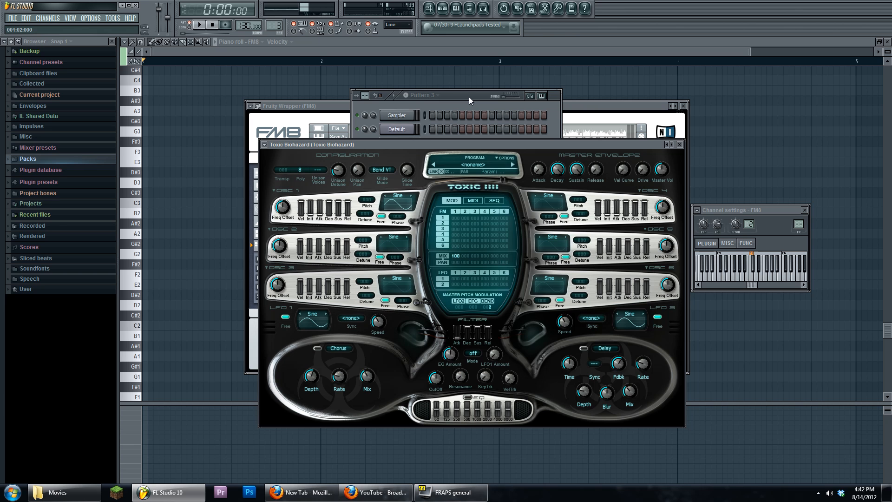
pyautogui.moveTo(512, 141)
pyautogui.mouseDown()
pyautogui.moveTo(519, 180)
pyautogui.moveTo(499, 136)
pyautogui.moveTo(506, 155)
pyautogui.mouseUp()
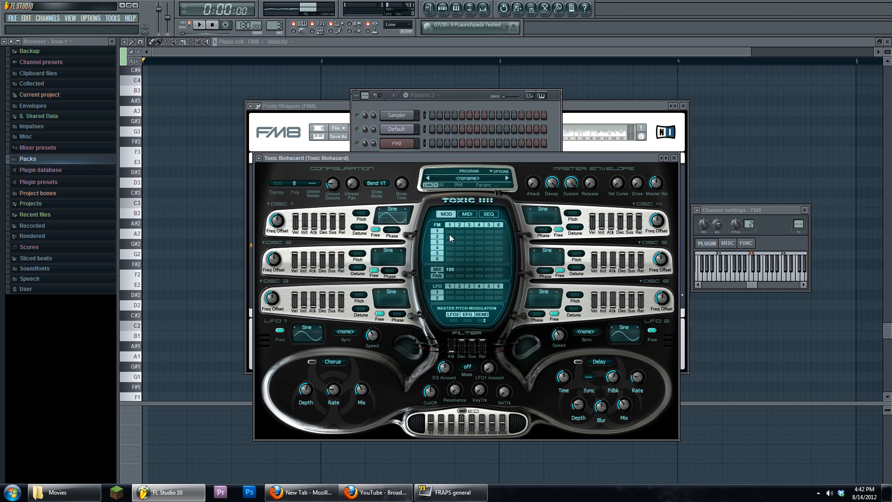
# - Enable oscillator 2 as a modulator of oscillator 1 at 100 and set its waveform to Triangle
pyautogui.click(396, 260)
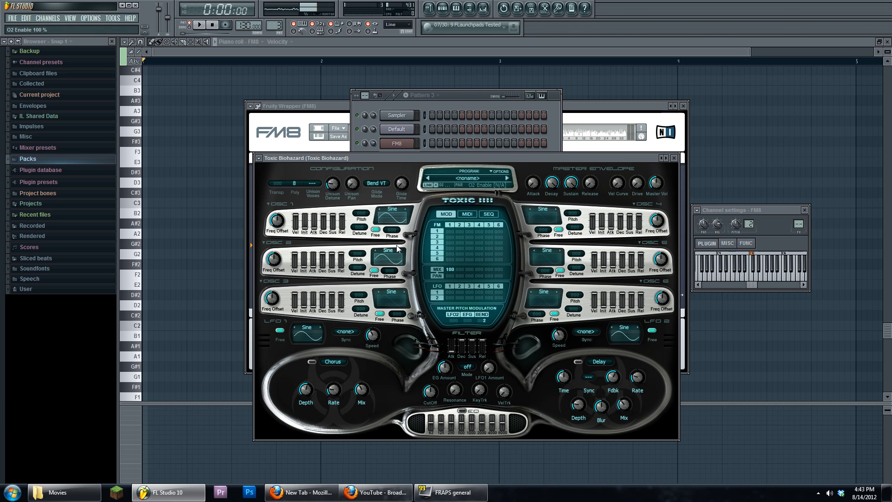
pyautogui.click(462, 233)
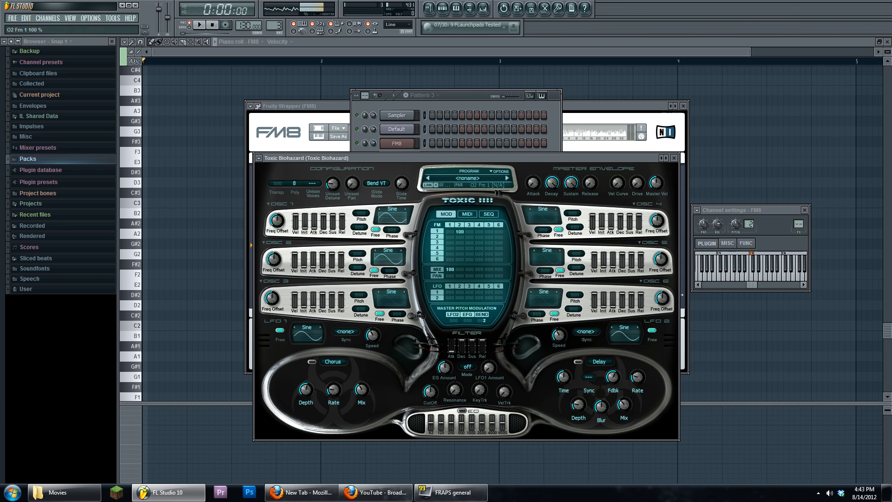
pyautogui.click(402, 253)
# - Enable oscillator 3 with a Sine waveform as a modulator of oscillator 2 at 17 and set its pitch to 46
pyautogui.click(406, 296)
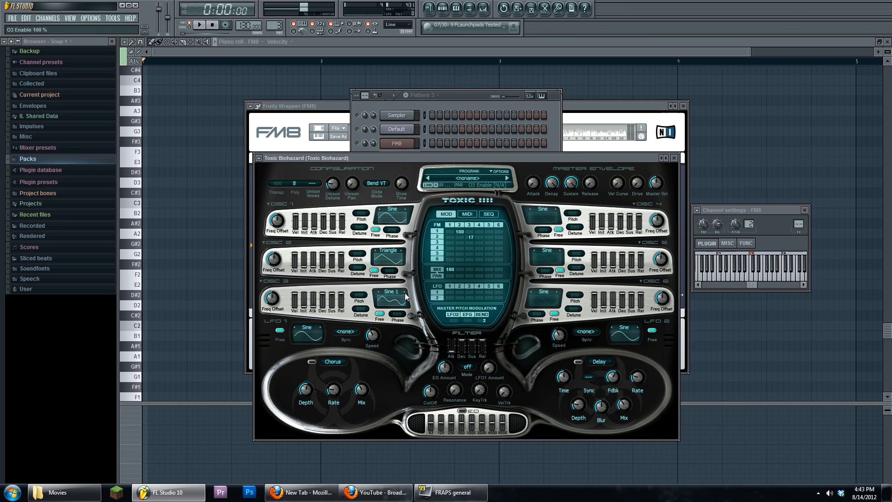
pyautogui.click(379, 295)
pyautogui.click(406, 296)
pyautogui.moveTo(268, 299); pyautogui.dragTo(269, 291)
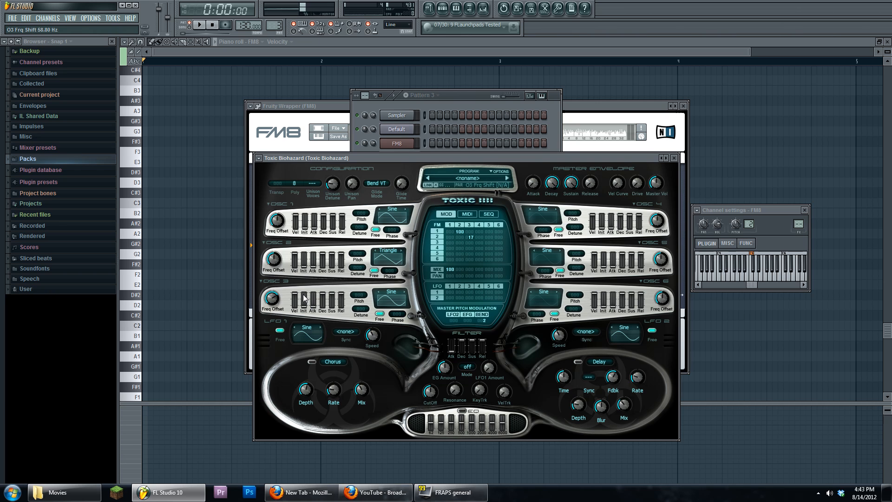
pyautogui.moveTo(359, 295); pyautogui.dragTo(359, 288)
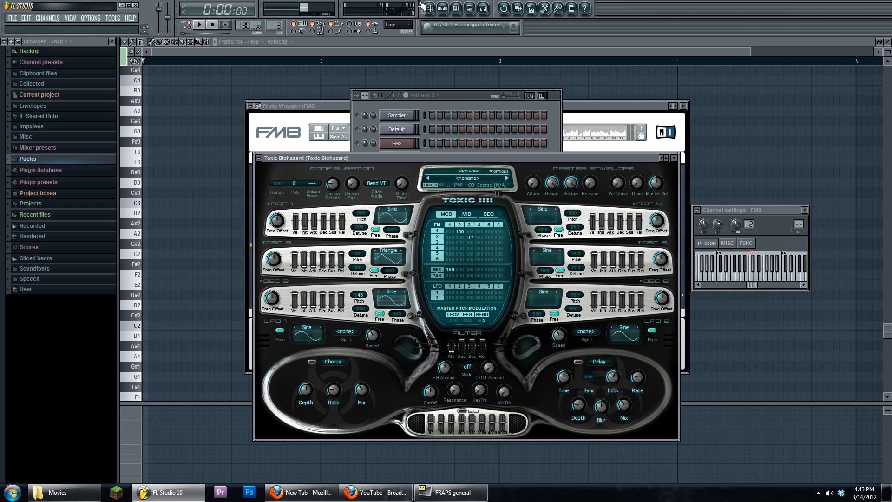
# - Open the Toxic Biohazard channel's piano roll and place a one-bar E2 note at the start
pyautogui.click(443, 8)
pyautogui.rightClick(405, 157)
pyautogui.click(429, 157)
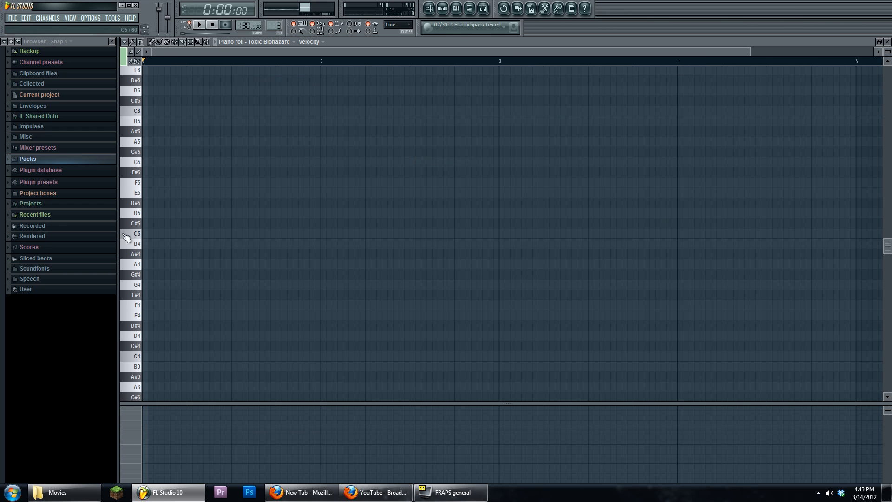
pyautogui.click(145, 254)
pyautogui.rightClick(153, 254)
pyautogui.scroll(-10, 183, 245)
pyautogui.click(144, 278)
pyautogui.moveTo(145, 278); pyautogui.dragTo(145, 255)
# - Reopen Toxic Biohazard and audition the pattern while sweeping oscillator 2's modulation of oscillator 1, ending at 100 with playback stopped
pyautogui.click(443, 8)
pyautogui.click(397, 156)
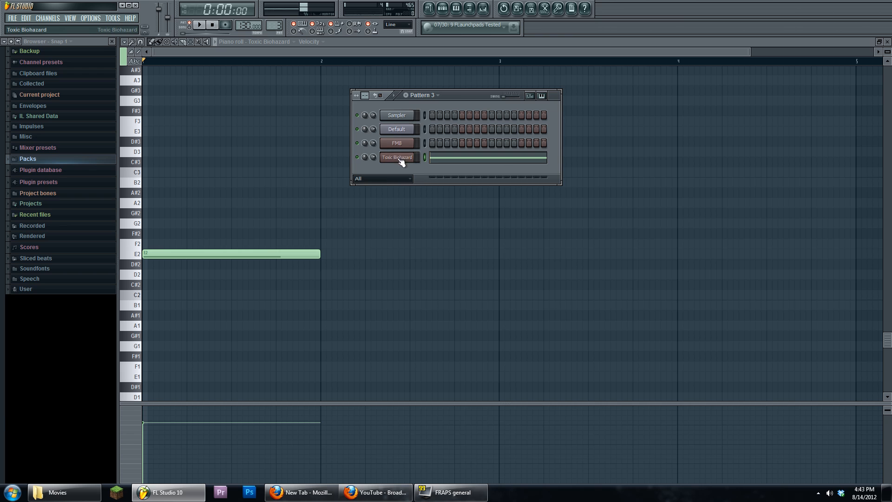
pyautogui.press('space')
pyautogui.moveTo(464, 232)
pyautogui.mouseDown()
pyautogui.moveTo(464, 251)
pyautogui.moveTo(464, 232)
pyautogui.mouseUp()
pyautogui.click(213, 25)
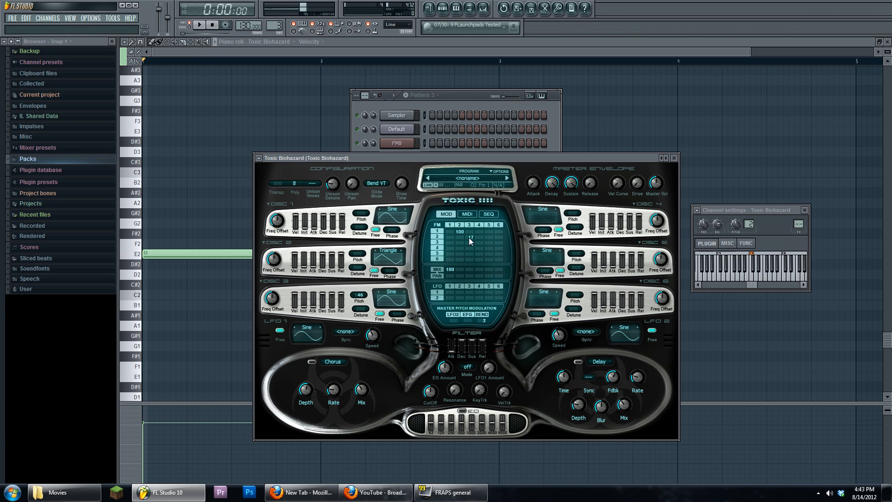
# - Play the pattern while setting oscillator 3's modulation of oscillator 2 to 21 and its pitch to 63, sweeping oscillator 2's amount
pyautogui.press('space')
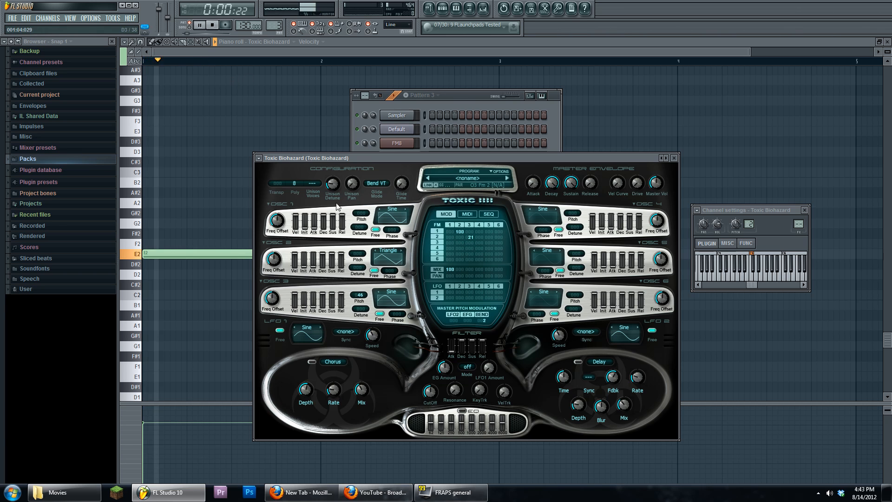
pyautogui.moveTo(366, 300); pyautogui.dragTo(365, 293)
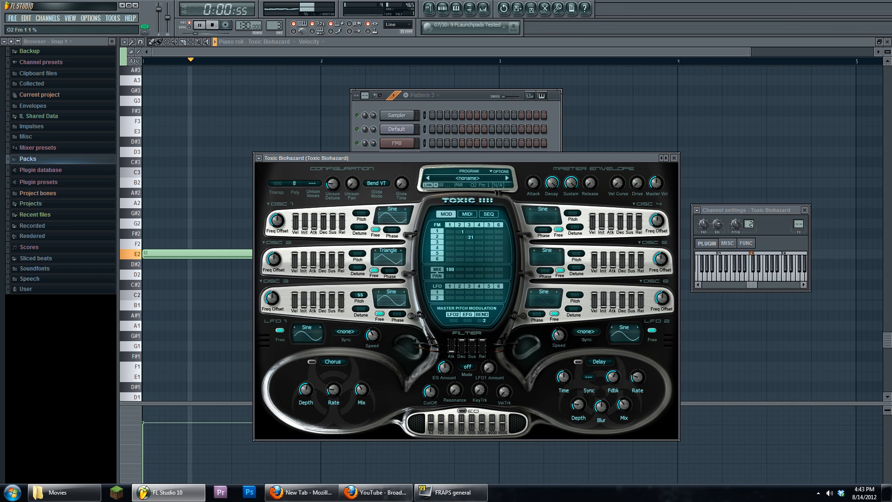
pyautogui.moveTo(360, 296); pyautogui.dragTo(360, 289)
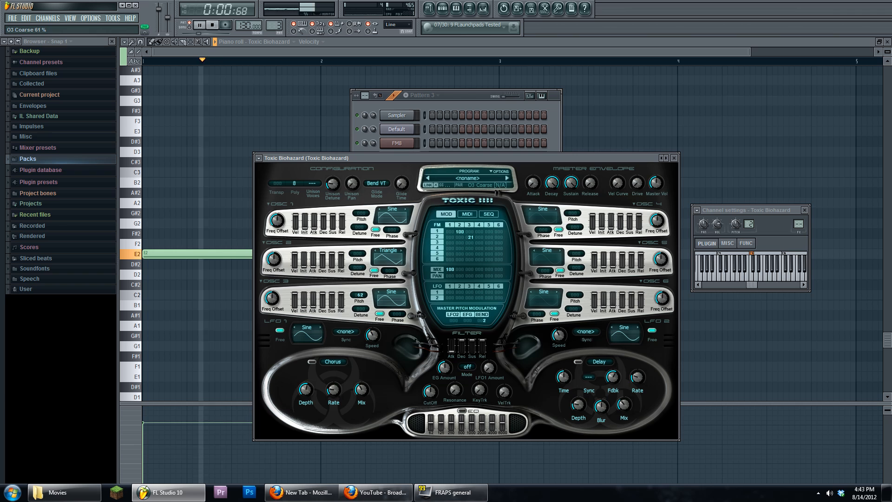
pyautogui.click(459, 233)
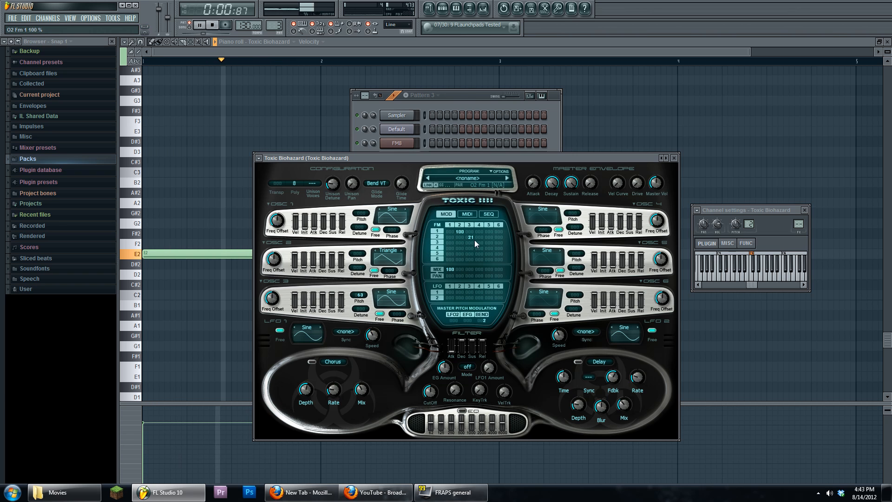
# - Set oscillator 3's modulation of oscillator 2 to 15 and bring in oscillator 4 as a modulator of oscillator 3 at 51
pyautogui.moveTo(468, 235); pyautogui.dragTo(468, 240)
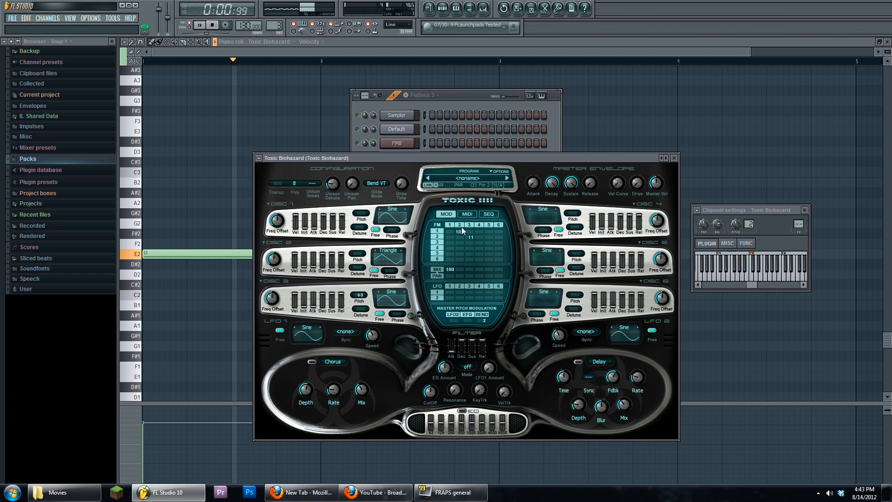
pyautogui.moveTo(471, 237)
pyautogui.mouseDown()
pyautogui.moveTo(460, 278)
pyautogui.moveTo(461, 232)
pyautogui.moveTo(481, 240)
pyautogui.moveTo(481, 229)
pyautogui.mouseUp()
pyautogui.click(543, 217)
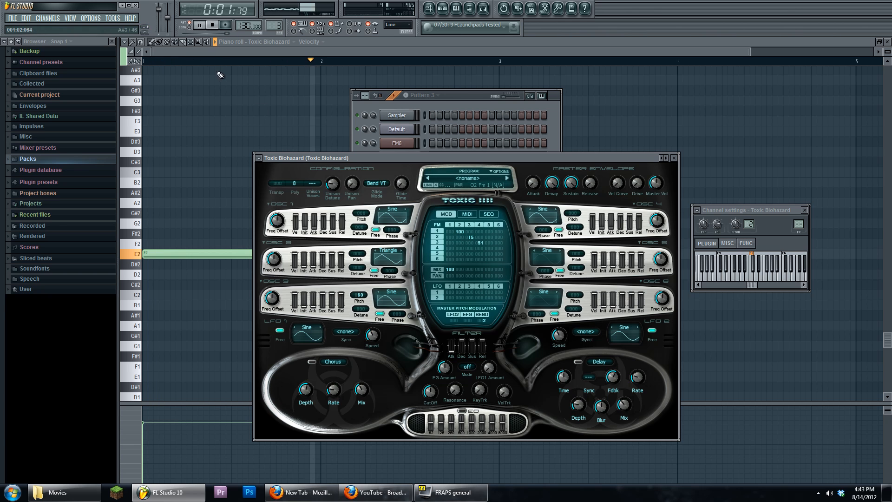
# - Stop playback and set oscillator 2's modulation of oscillator 1 to 95
pyautogui.press('space')
pyautogui.moveTo(461, 232); pyautogui.dragTo(461, 238)
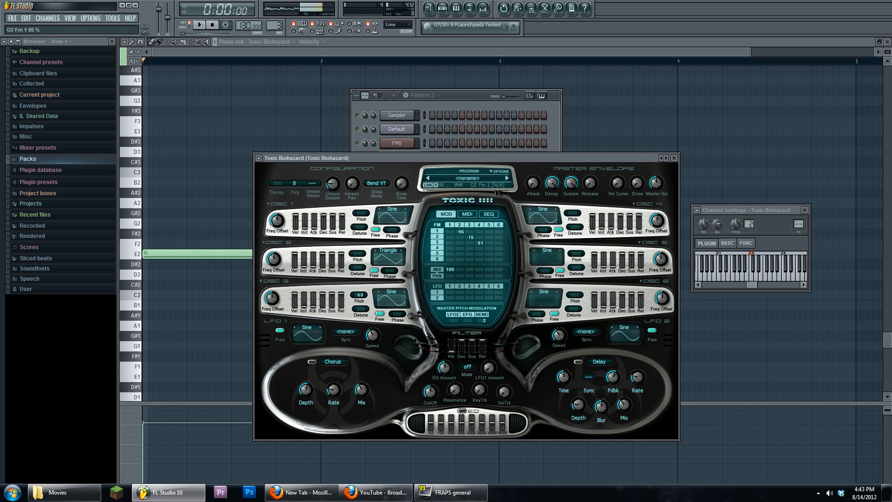
# - Set oscillator 2's modulation of oscillator 1 to 100, move the Toxic Biohazard window higher, and audition the pattern briefly
pyautogui.rightClick(462, 235)
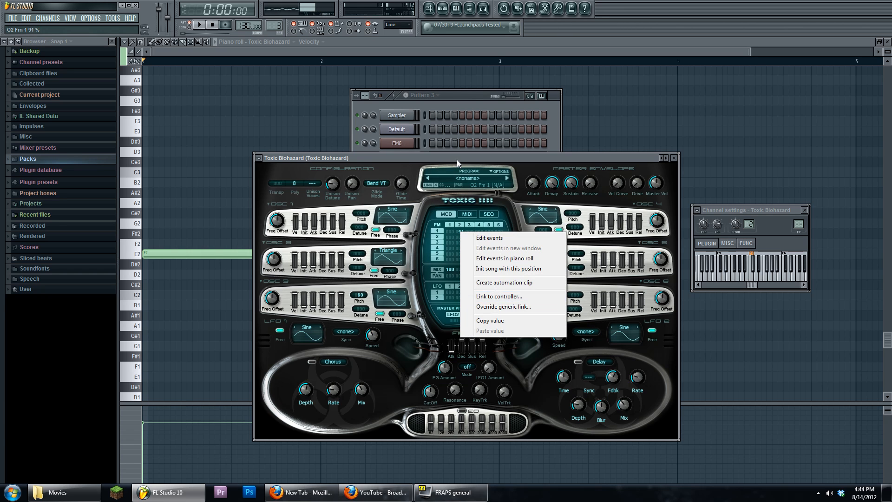
pyautogui.click(458, 235)
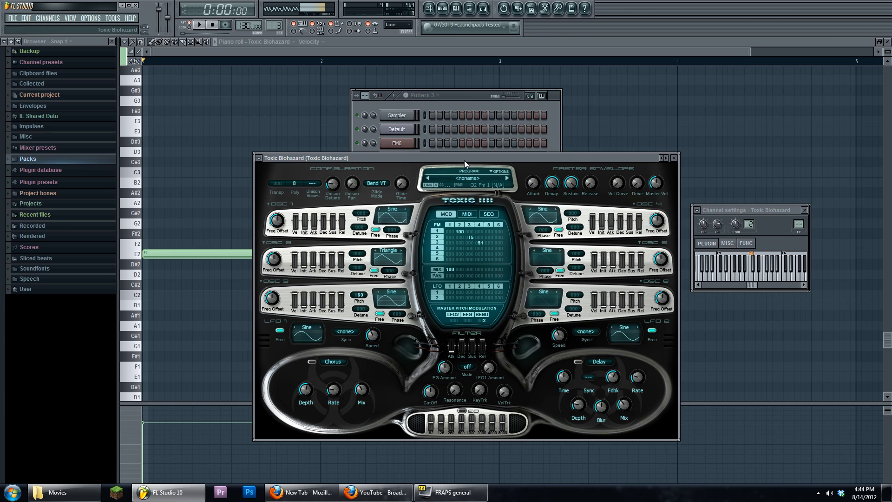
pyautogui.moveTo(464, 161); pyautogui.dragTo(470, 111)
pyautogui.press('space')
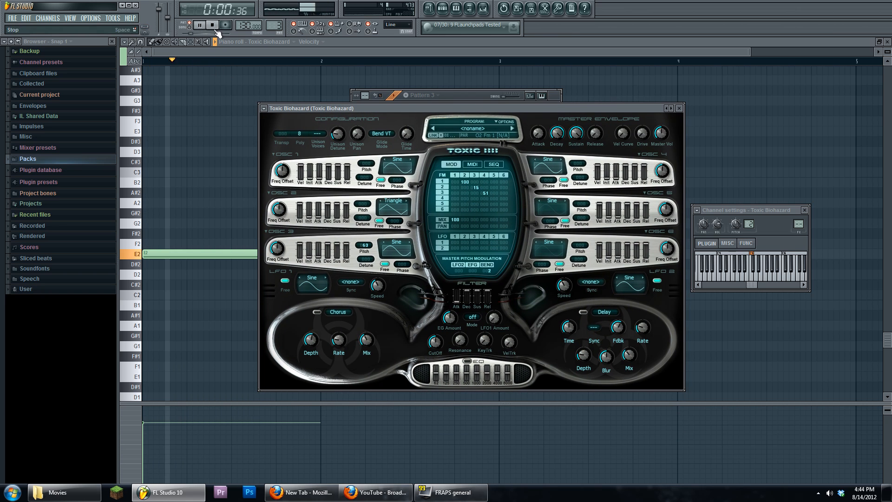
pyautogui.press('space')
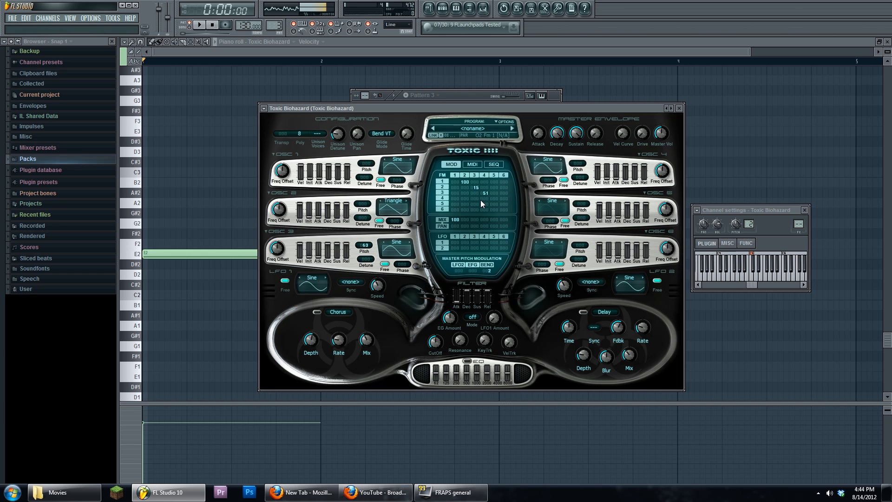
# - Turn off LFO 1's Free mode and set its waveform to Square after trying Squ PW1
pyautogui.click(286, 281)
pyautogui.click(348, 282)
pyautogui.click(348, 286)
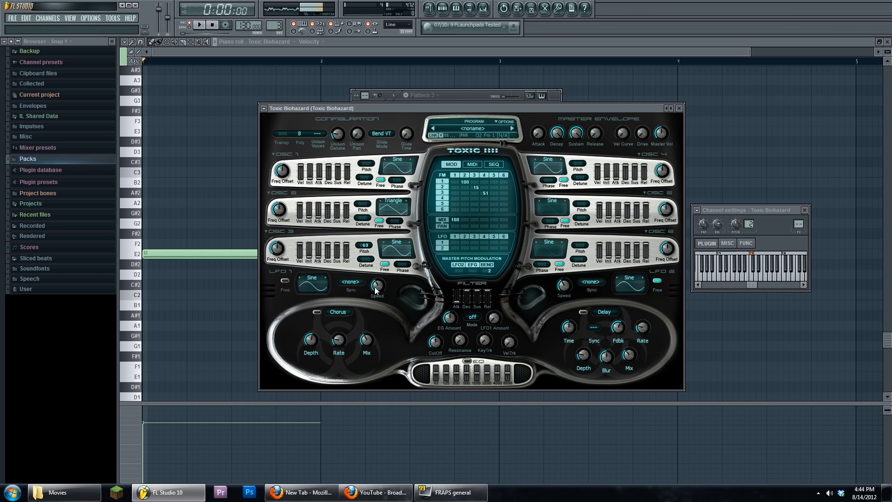
pyautogui.click(320, 284)
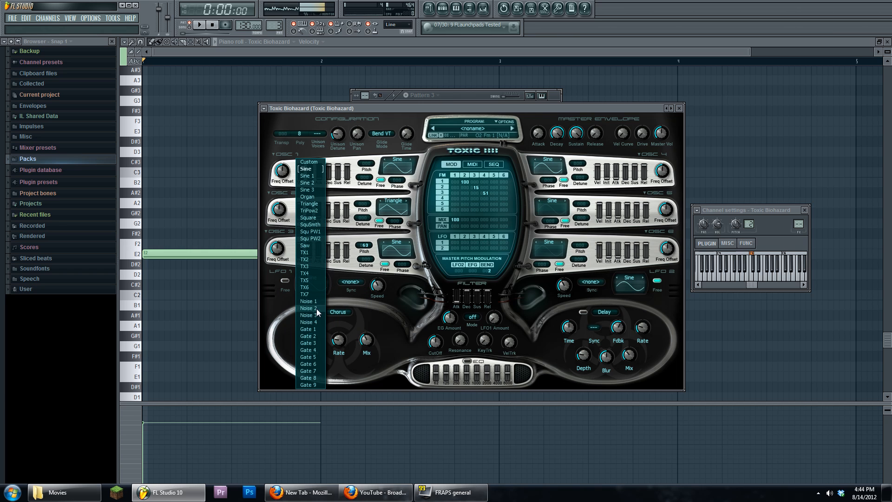
pyautogui.click(315, 231)
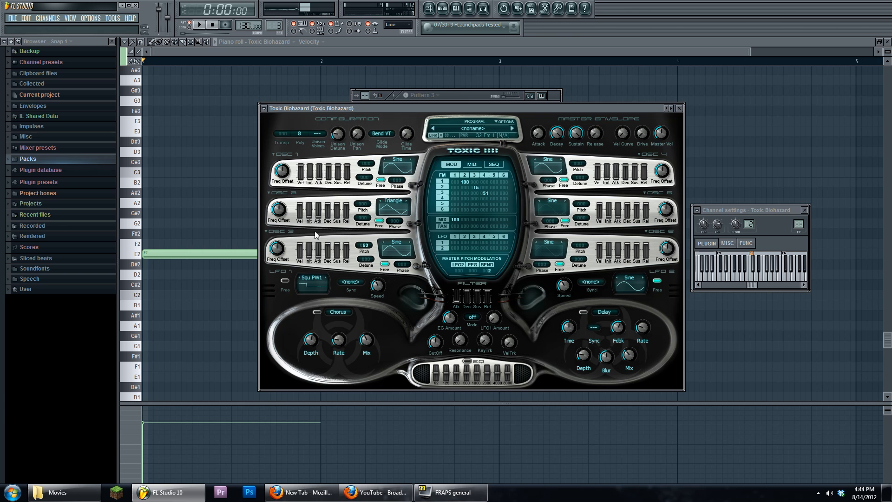
pyautogui.click(324, 281)
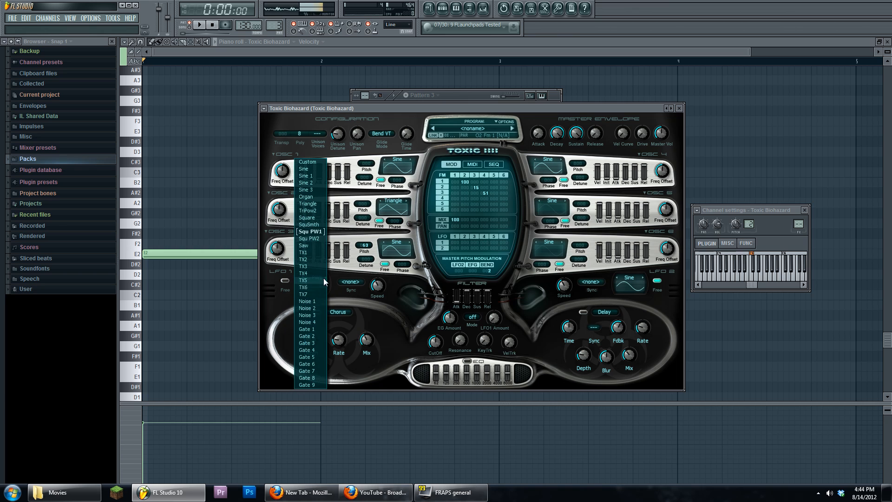
pyautogui.click(316, 219)
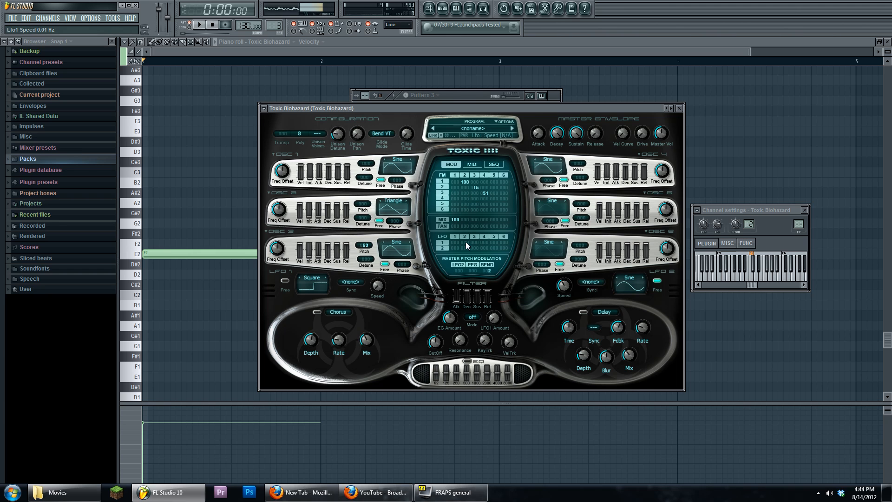
# - Adjust LFO 1's modulation of oscillator 2 between -99 and 100 while auditioning the pattern, ending at 100 with playback stopped
pyautogui.moveTo(465, 242); pyautogui.dragTo(472, 207)
pyautogui.moveTo(466, 243); pyautogui.dragTo(466, 279)
pyautogui.rightClick(467, 242)
pyautogui.press('Escape')
pyautogui.click(467, 247)
pyautogui.press('space')
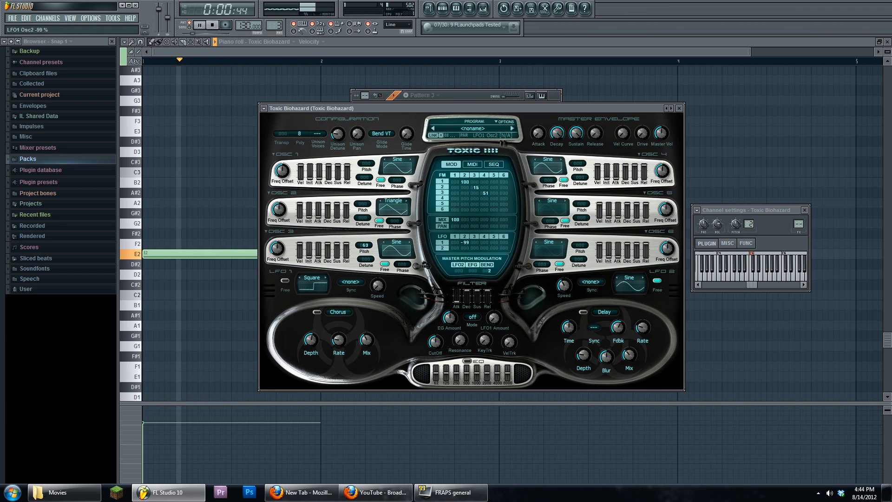
pyautogui.click(212, 27)
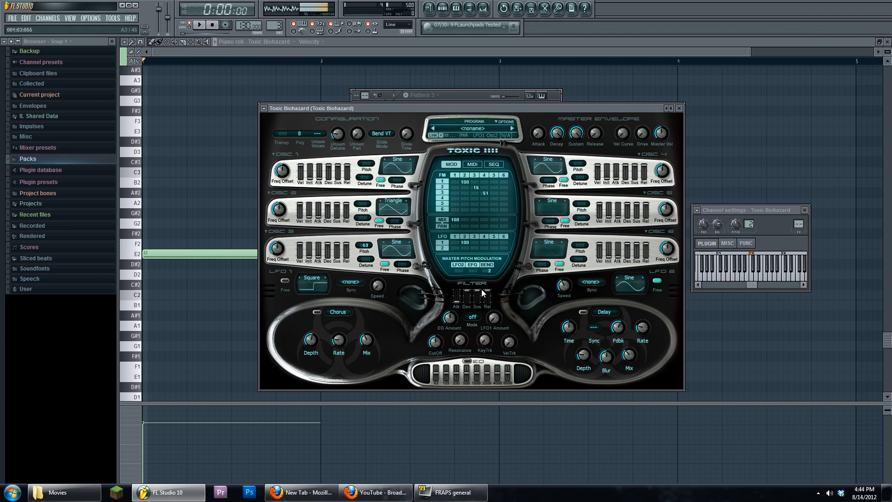
# - Create an automation clip for LFO 1's modulation of oscillator 2 and reopen Toxic Biohazard from the step sequencer
pyautogui.rightClick(468, 242)
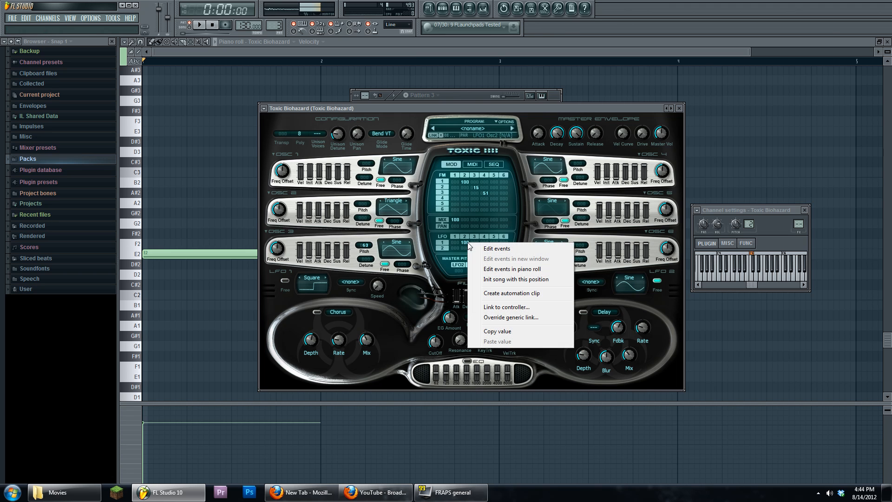
pyautogui.click(521, 292)
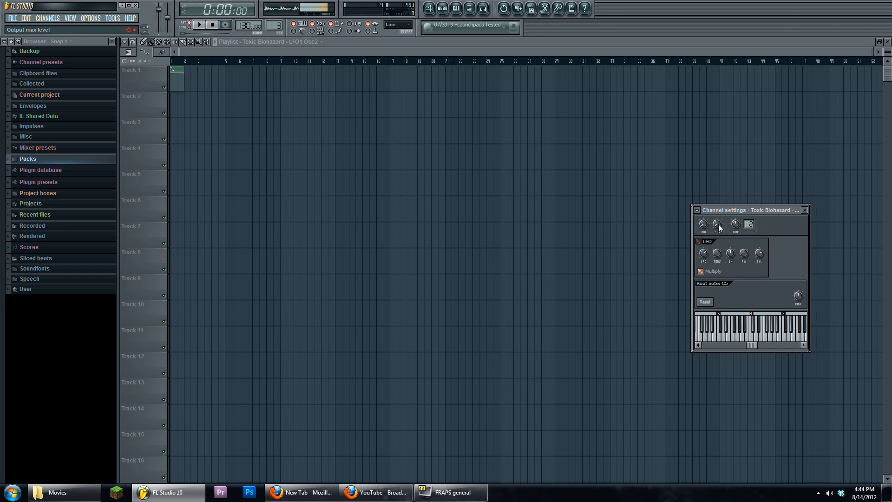
pyautogui.moveTo(724, 213); pyautogui.dragTo(514, 133)
pyautogui.click(443, 13)
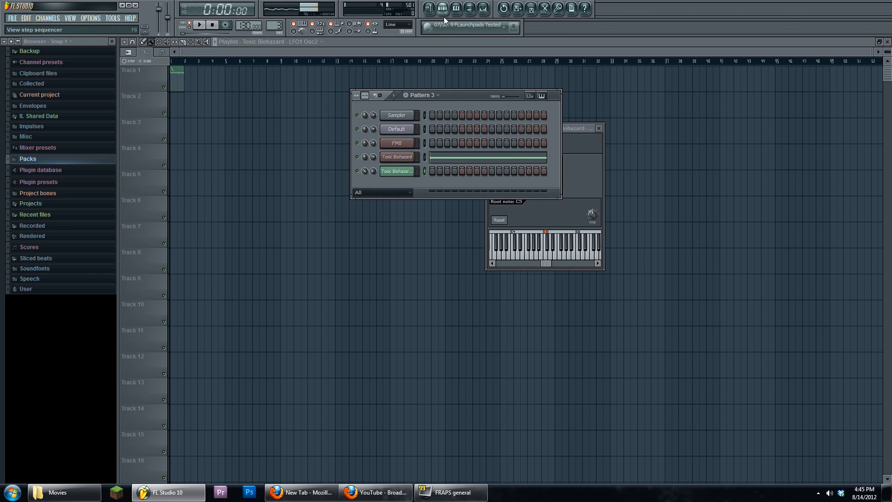
pyautogui.click(399, 160)
pyautogui.click(498, 162)
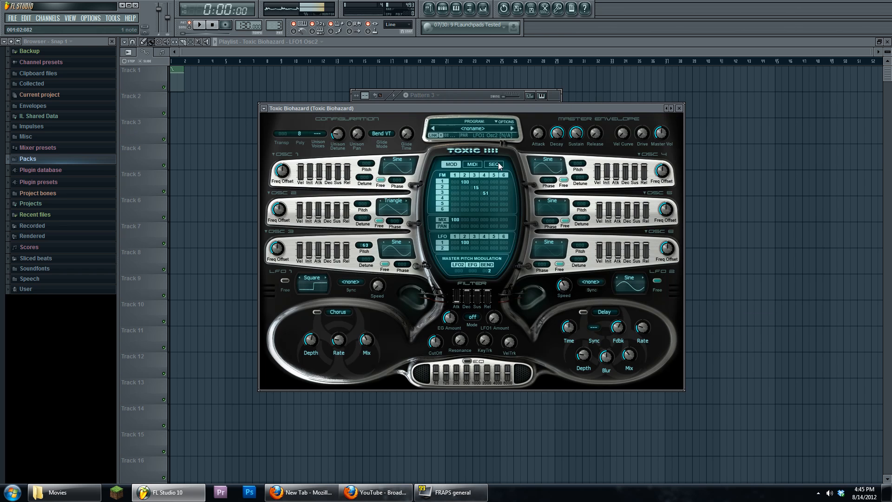
# - Try the inverted 1-Input mapping formula in the controller link settings for LFO 1's modulation of oscillator 2, without accepting it
pyautogui.rightClick(471, 241)
pyautogui.click(493, 306)
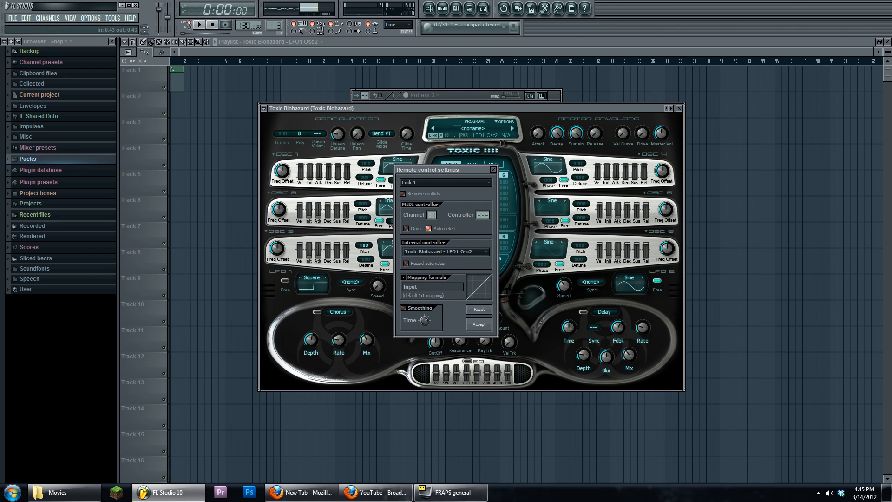
pyautogui.click(405, 277)
pyautogui.click(418, 305)
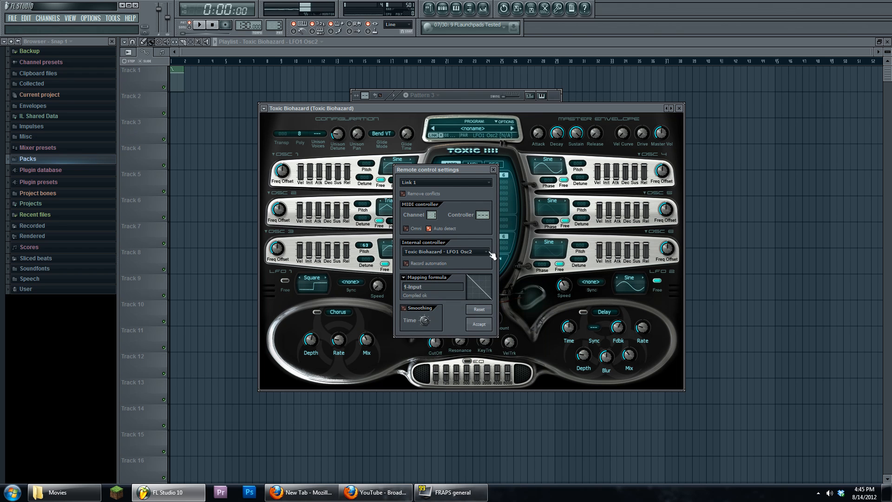
pyautogui.click(493, 169)
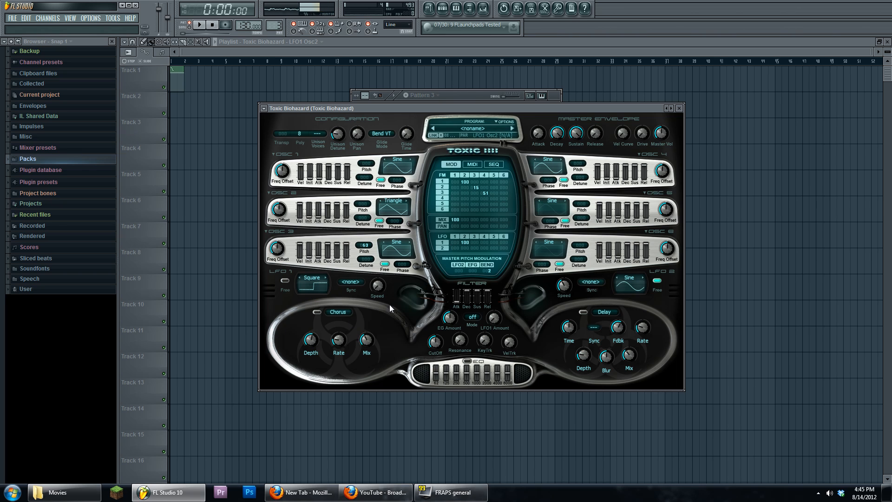
# - Rearrange the Toxic Biohazard and step sequencer windows, and bring up the Sytrus and FM8 channels
pyautogui.moveTo(414, 108); pyautogui.dragTo(402, 122)
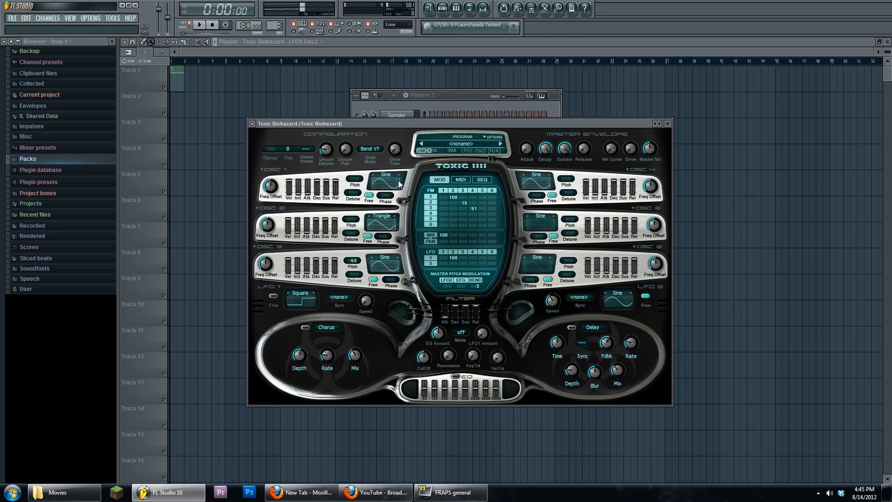
pyautogui.click(456, 100)
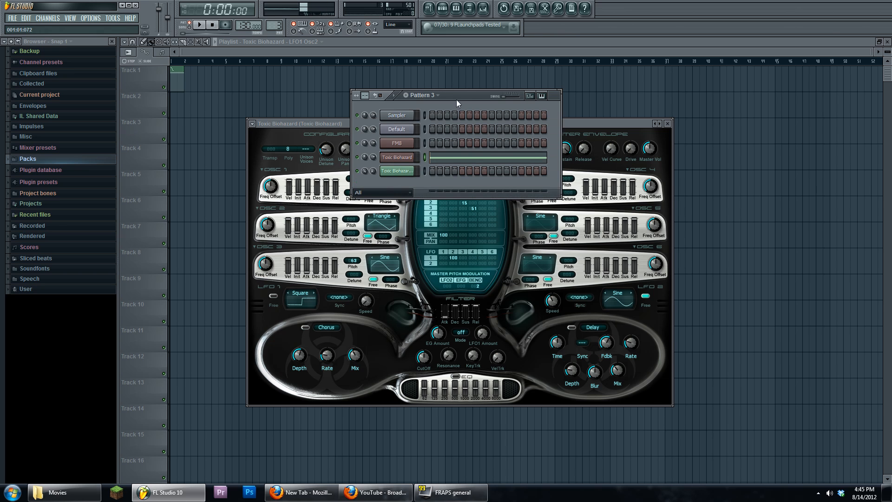
pyautogui.moveTo(597, 125); pyautogui.dragTo(601, 165)
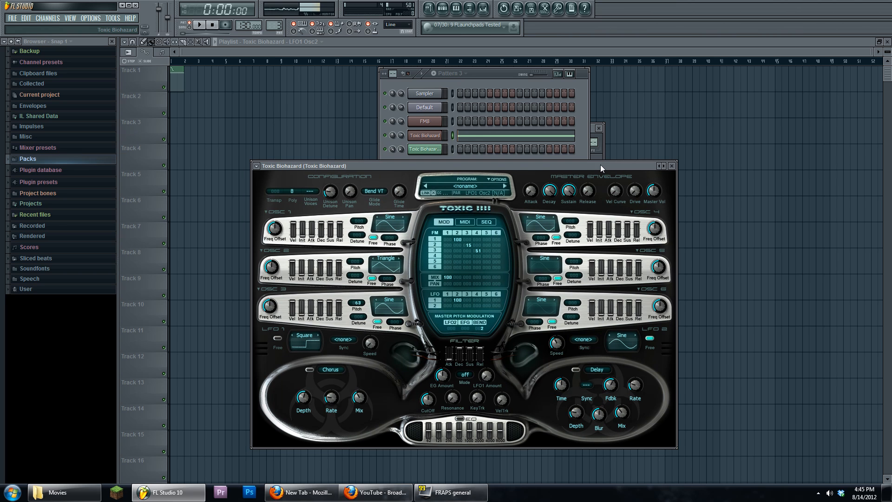
pyautogui.click(437, 110)
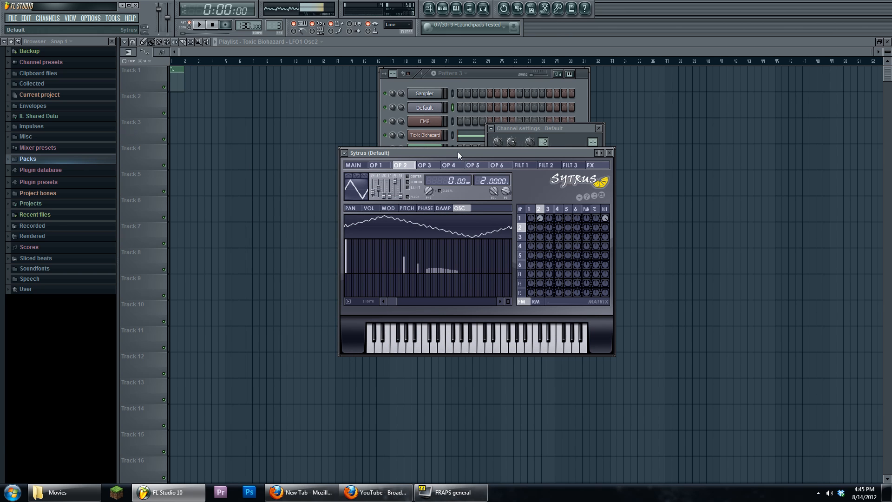
pyautogui.click(437, 122)
pyautogui.moveTo(446, 108)
pyautogui.mouseDown()
pyautogui.moveTo(443, 123)
pyautogui.moveTo(441, 112)
pyautogui.mouseUp()
# - Load FM8 as an effect in the first slot of mixer Insert 1 and show its Expert operator page
pyautogui.click(484, 8)
pyautogui.click(228, 257)
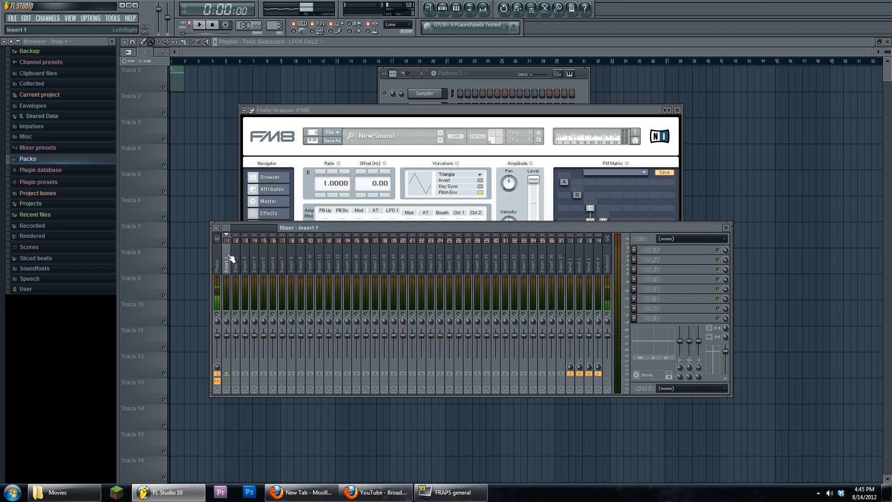
pyautogui.click(634, 250)
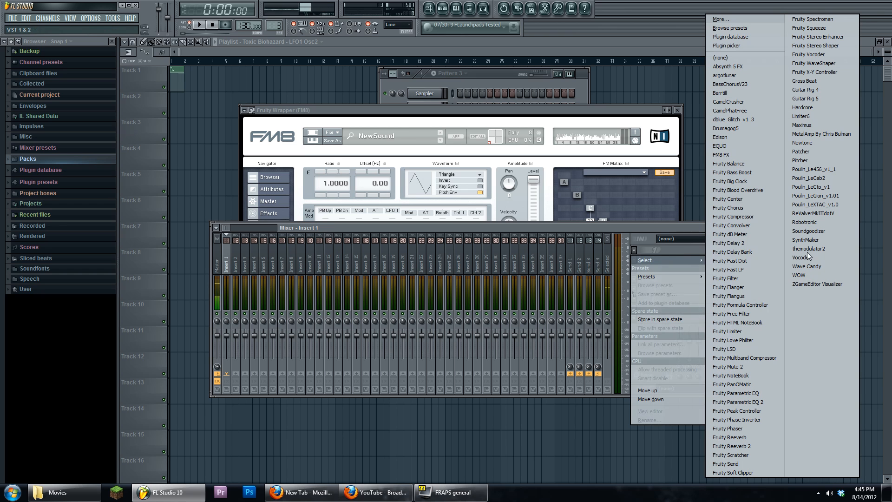
pyautogui.click(750, 159)
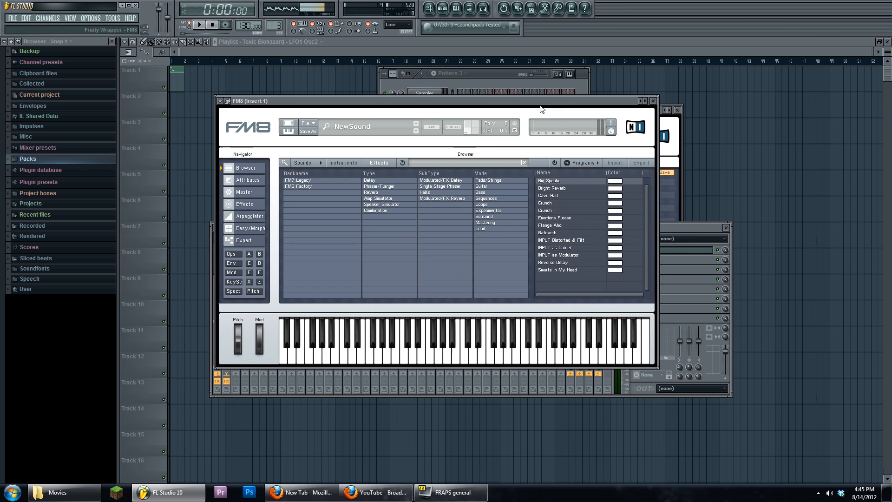
pyautogui.click(258, 242)
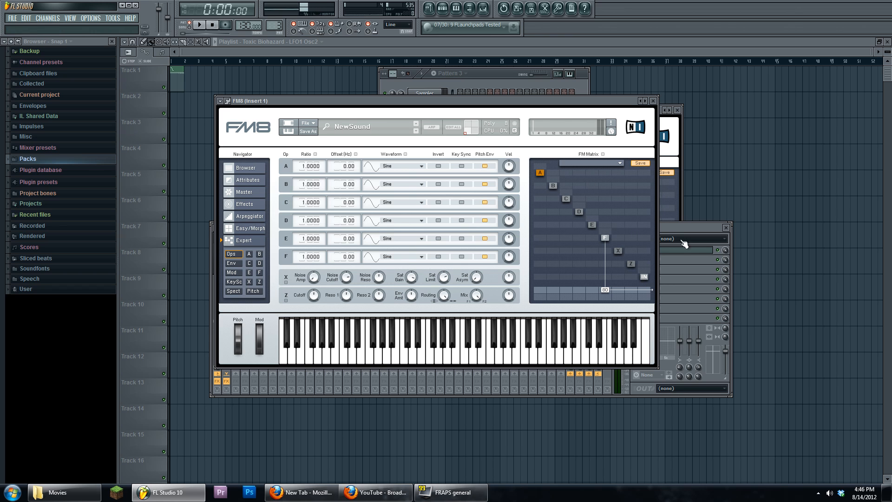
# - Bring the mixer and step sequencer forward, reopen Sytrus, and move its window above the mixer
pyautogui.moveTo(679, 225)
pyautogui.mouseDown()
pyautogui.moveTo(686, 244)
pyautogui.moveTo(668, 210)
pyautogui.moveTo(667, 237)
pyautogui.mouseUp()
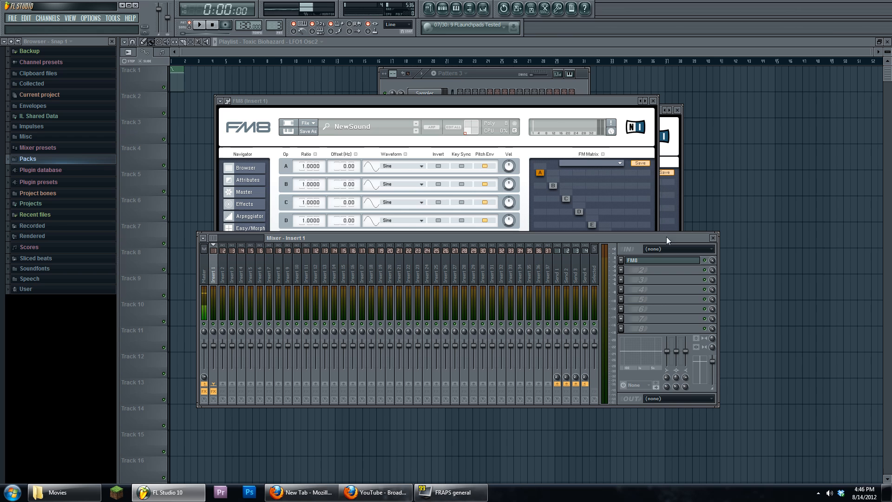
pyautogui.click(466, 74)
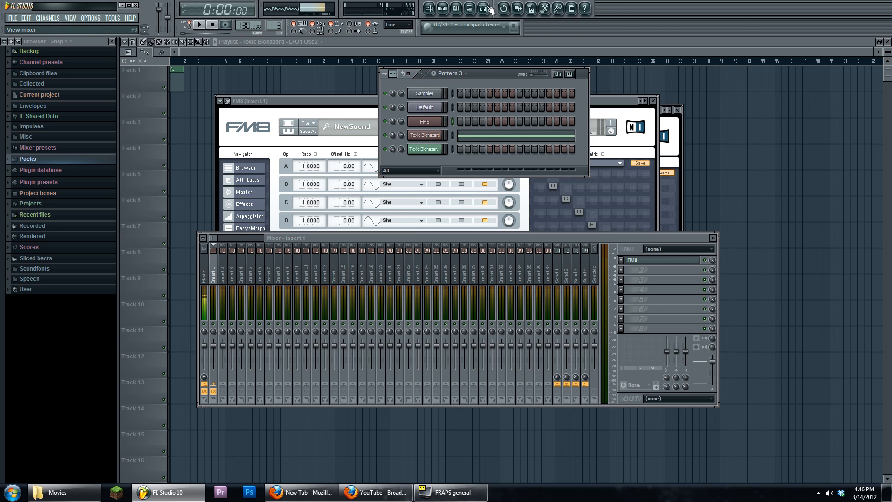
pyautogui.click(439, 108)
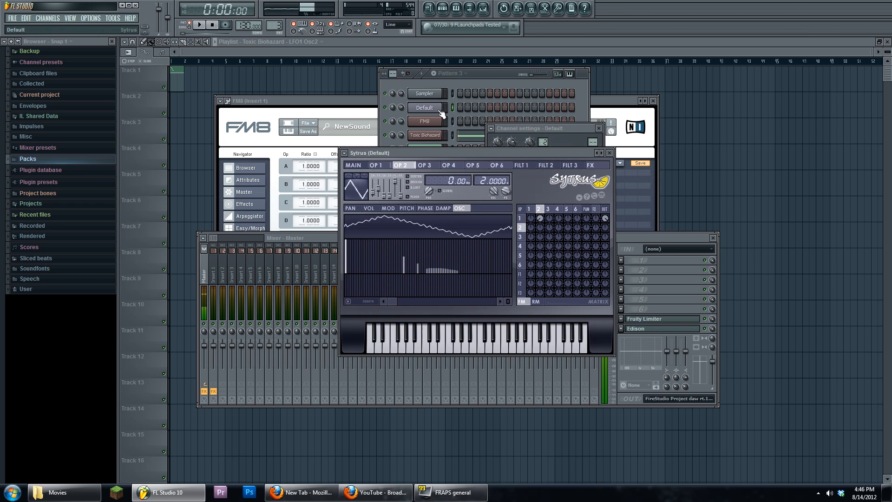
pyautogui.moveTo(434, 153); pyautogui.dragTo(466, 91)
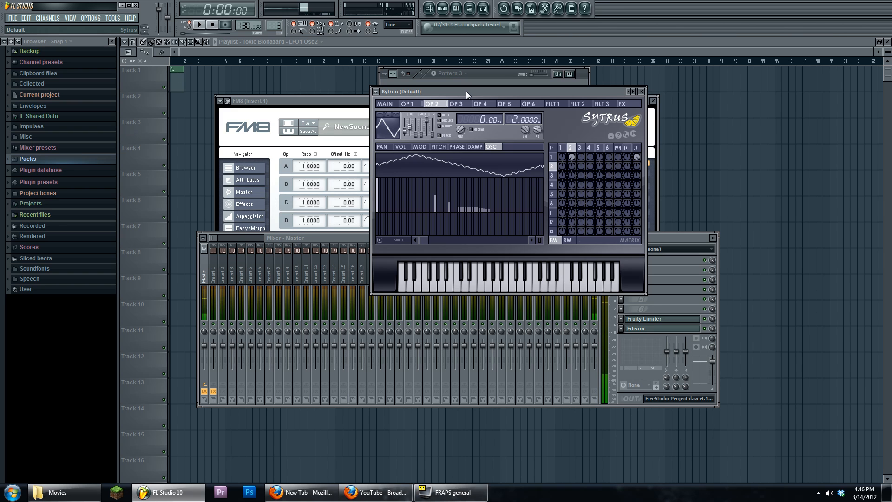
pyautogui.moveTo(466, 91)
pyautogui.mouseDown()
pyautogui.moveTo(454, 109)
pyautogui.moveTo(456, 90)
pyautogui.mouseUp()
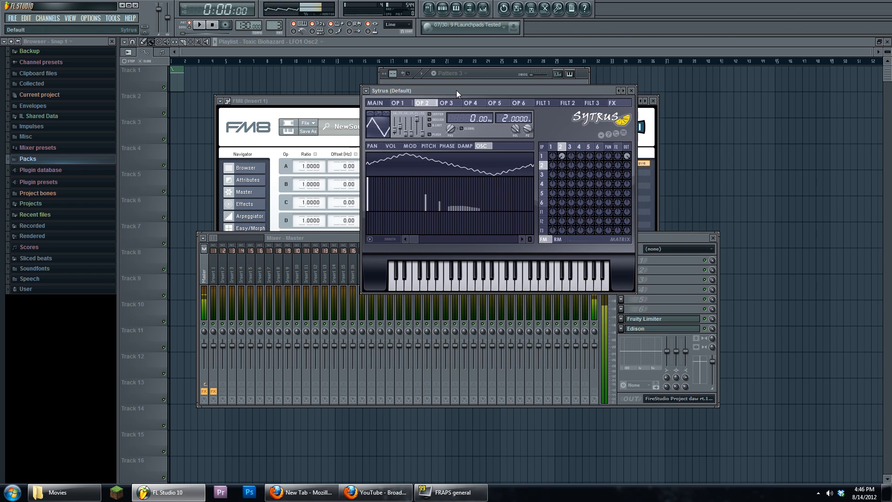